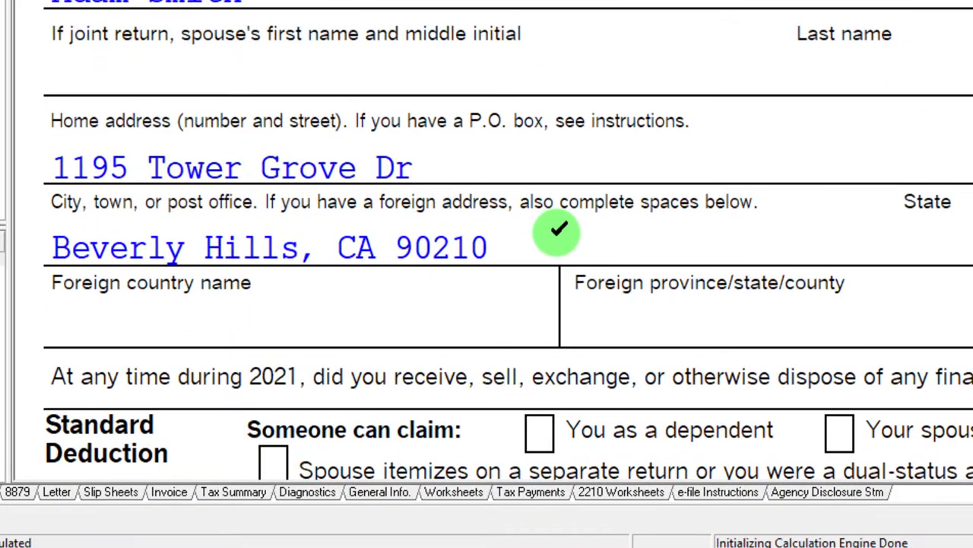
# - Review the income, deduction and taxable income lines on Form 1040 page 1 and compare them with the Excel tax formula worksheet
pyautogui.scroll(-5, 559, 230)
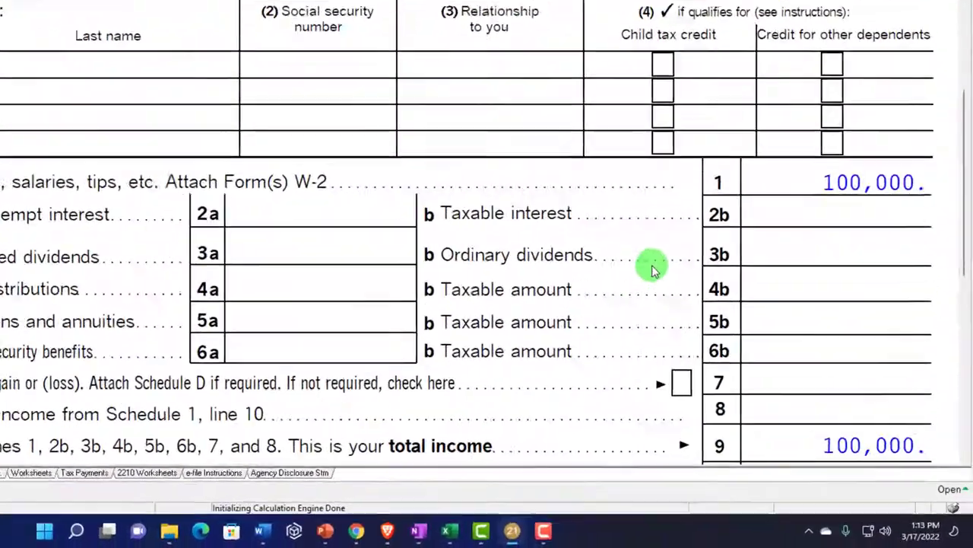
pyautogui.scroll(-4, 717, 119)
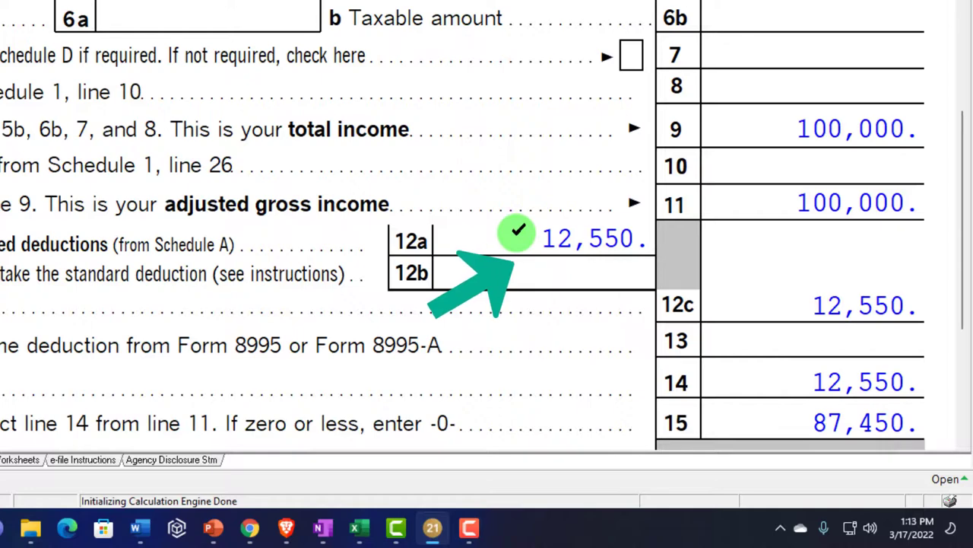
pyautogui.scroll(-3, 627, 292)
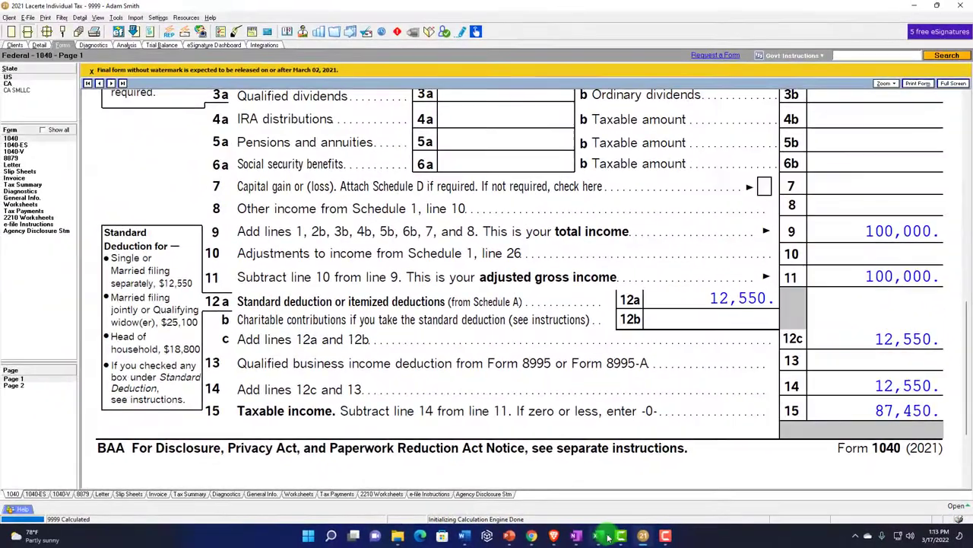
pyautogui.click(592, 536)
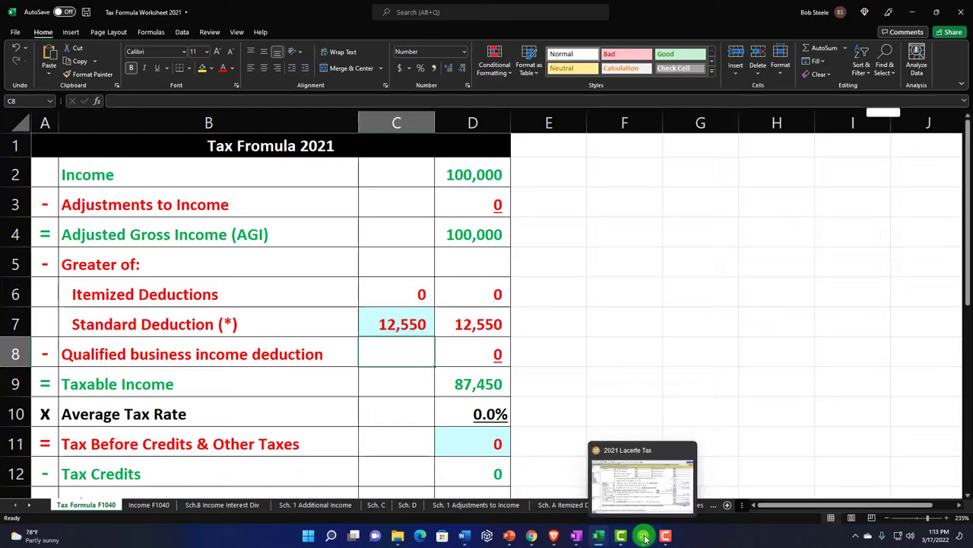
pyautogui.click(644, 537)
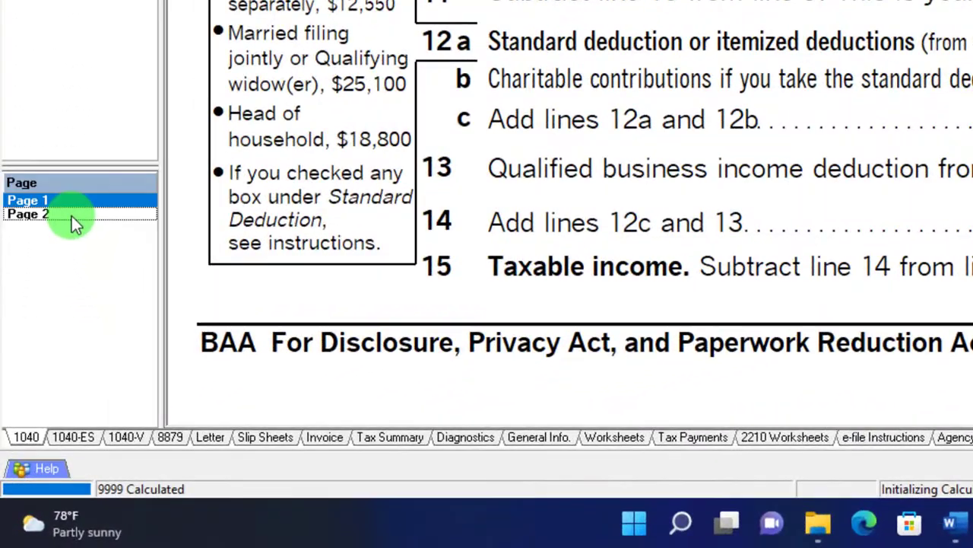
# - Check the tax lines on Form 1040 page 2 against the Excel worksheet, and return to the income and deduction lines on page 1
pyautogui.click(72, 216)
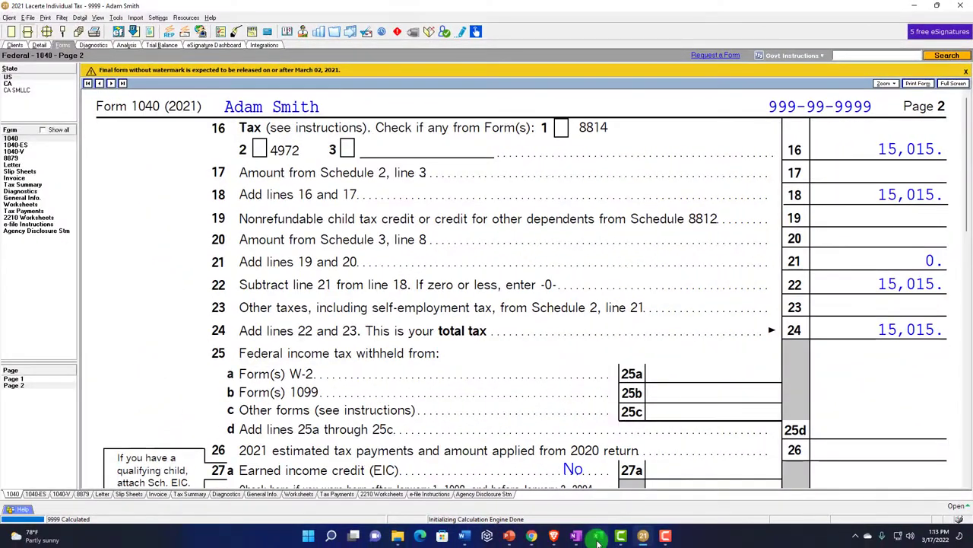
pyautogui.click(599, 536)
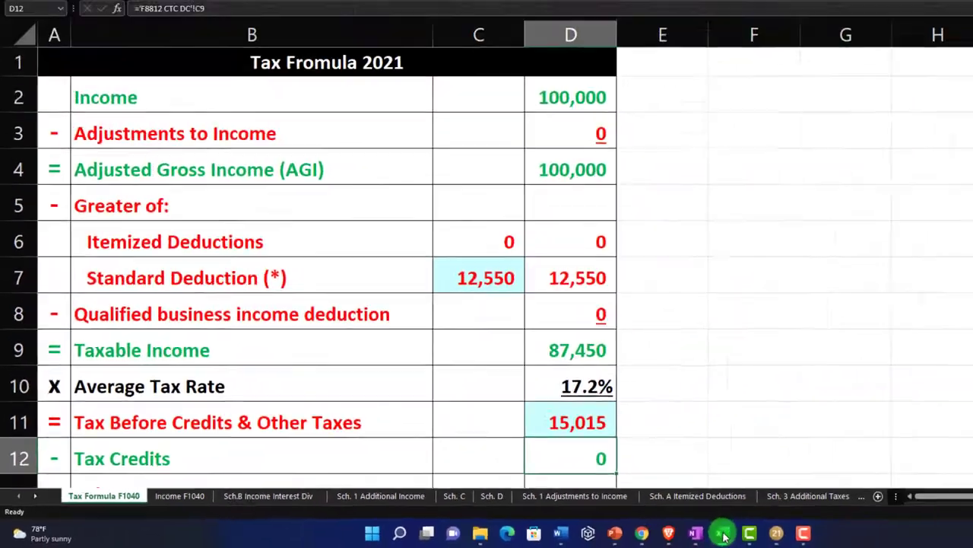
pyautogui.click(600, 537)
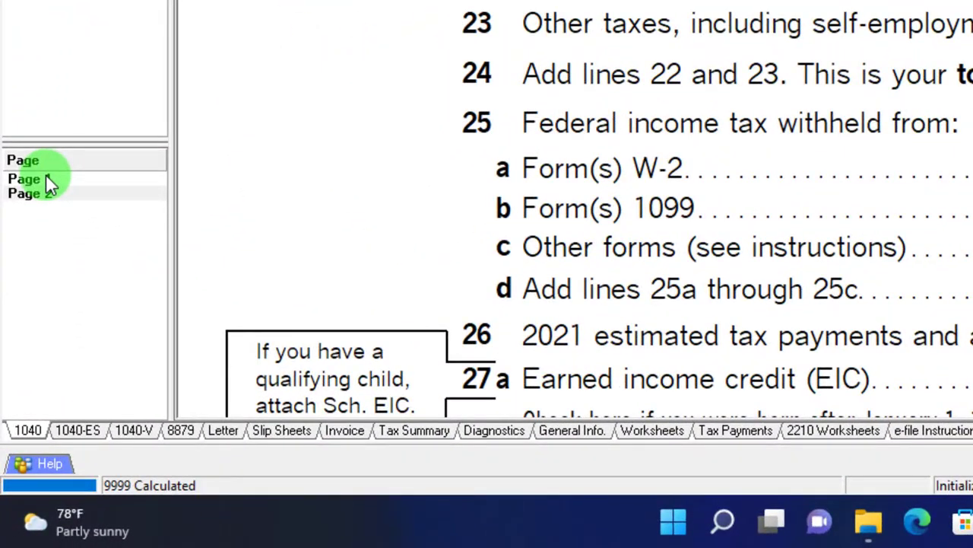
pyautogui.click(46, 179)
pyautogui.scroll(-5, 401, 270)
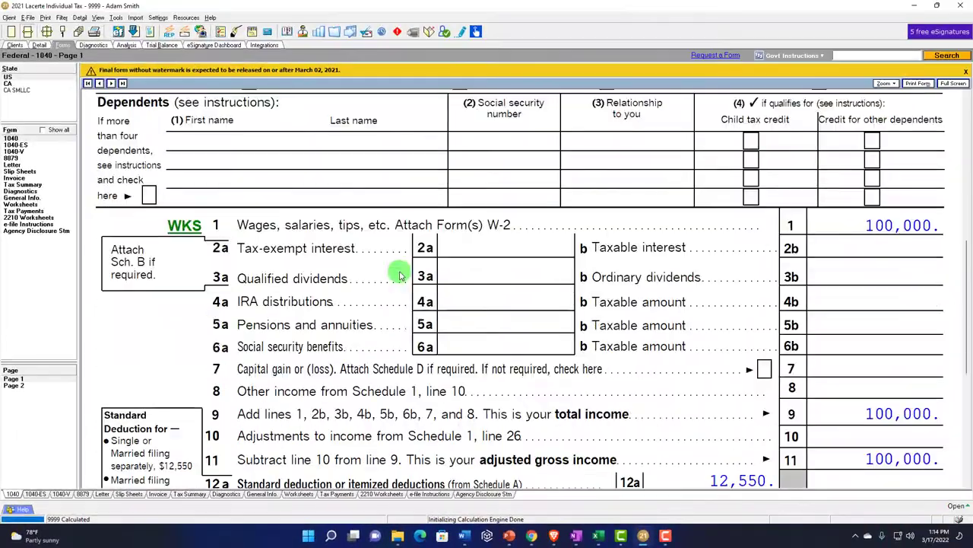
pyautogui.scroll(-3, 400, 274)
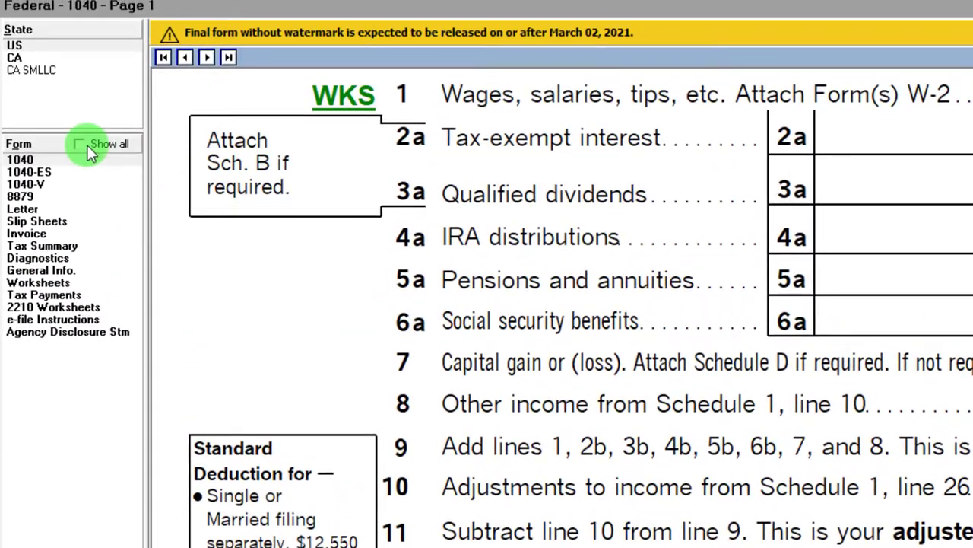
# - Show all forms in the form list and open Schedule A at its taxes and interest lines
pyautogui.click(83, 145)
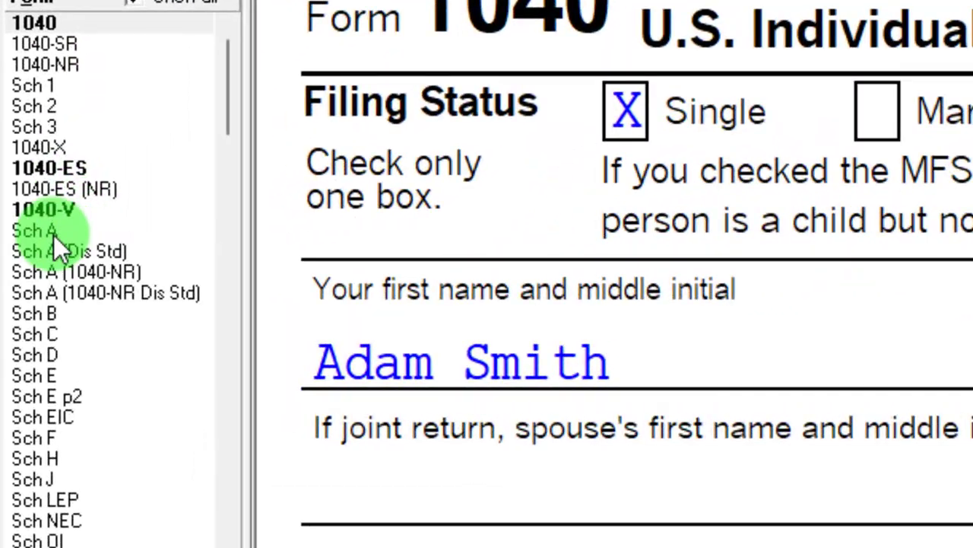
pyautogui.click(47, 238)
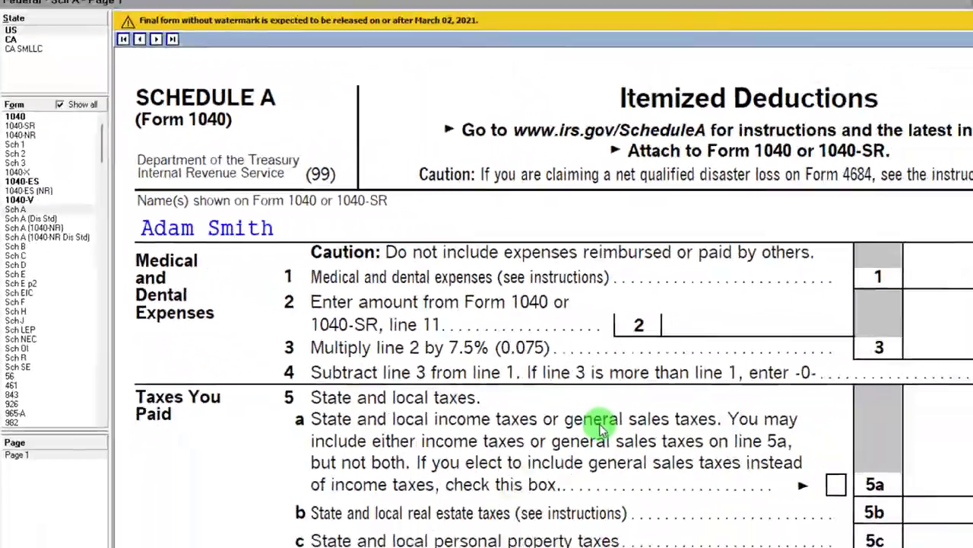
pyautogui.scroll(-8, 600, 428)
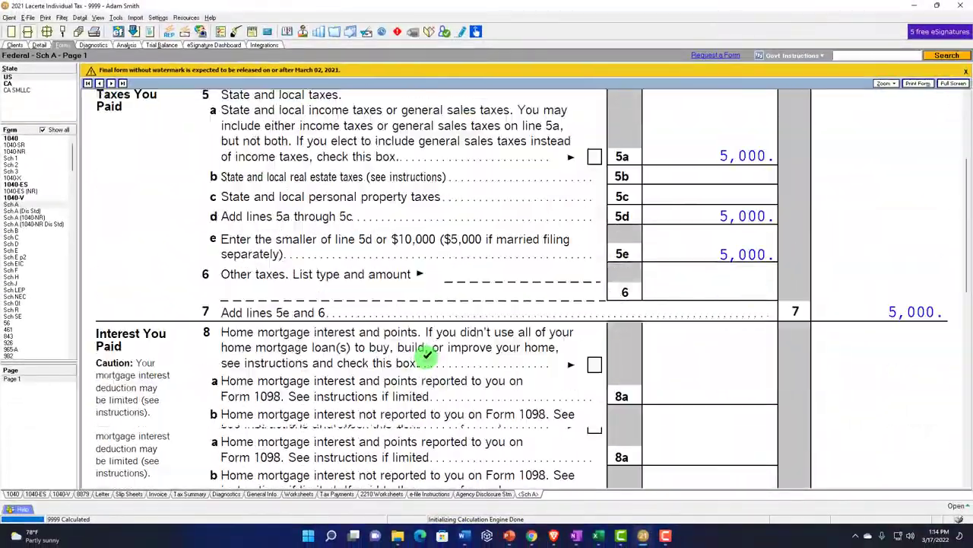
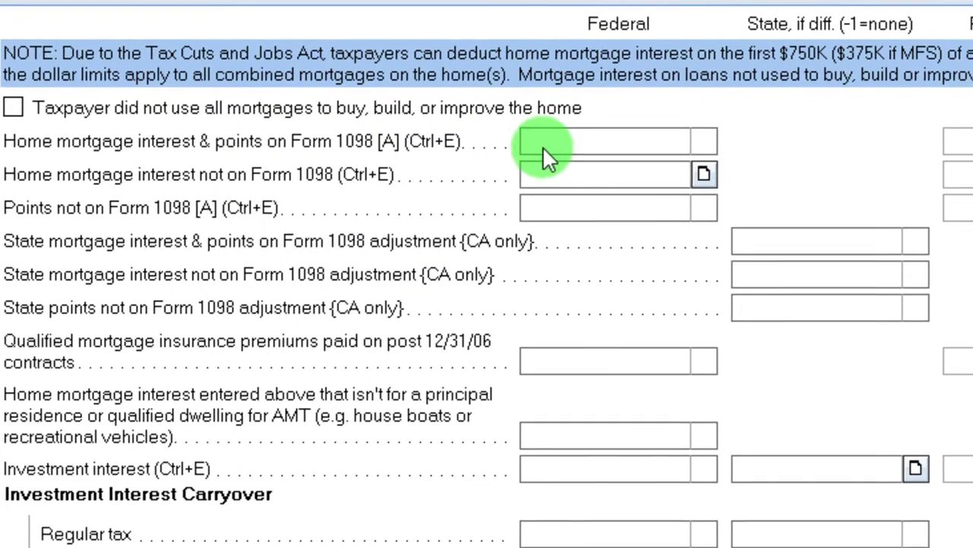
# - Enter 7,000 as the federal home mortgage interest and points on Form 1098 in the itemized deductions
pyautogui.click(578, 132)
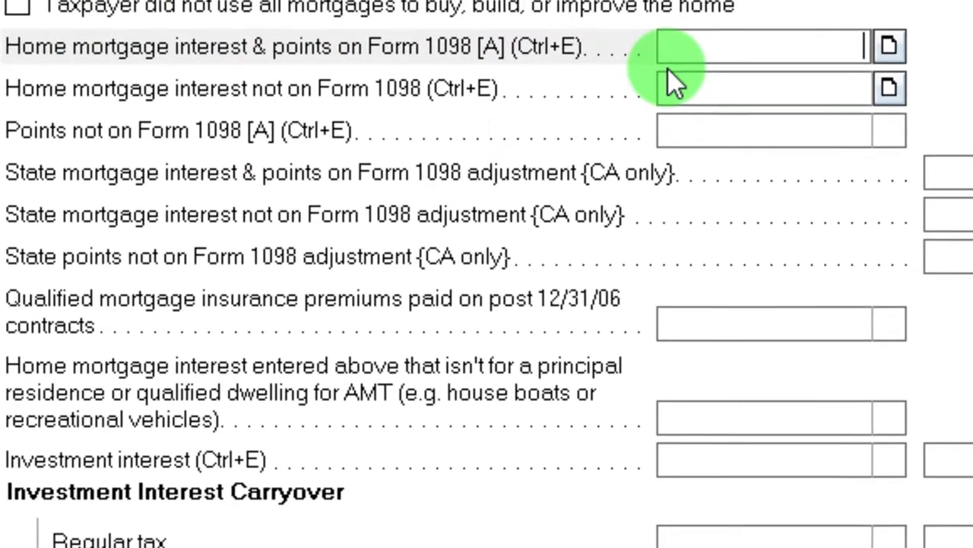
pyautogui.write('7,00')
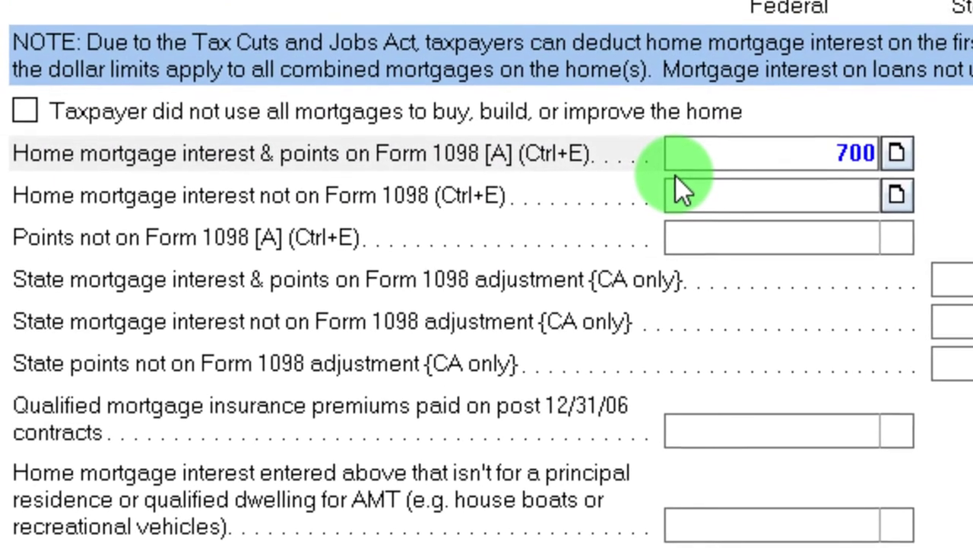
pyautogui.write('0')
pyautogui.click(677, 199)
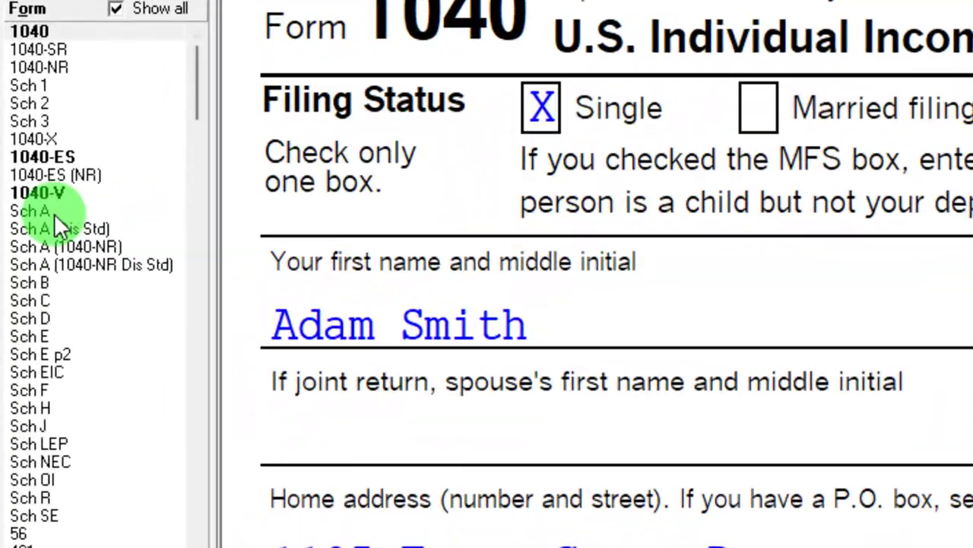
# - Open Schedule A and check the taxes paid and the Form 1098 mortgage interest on line 8a
pyautogui.click(12, 204)
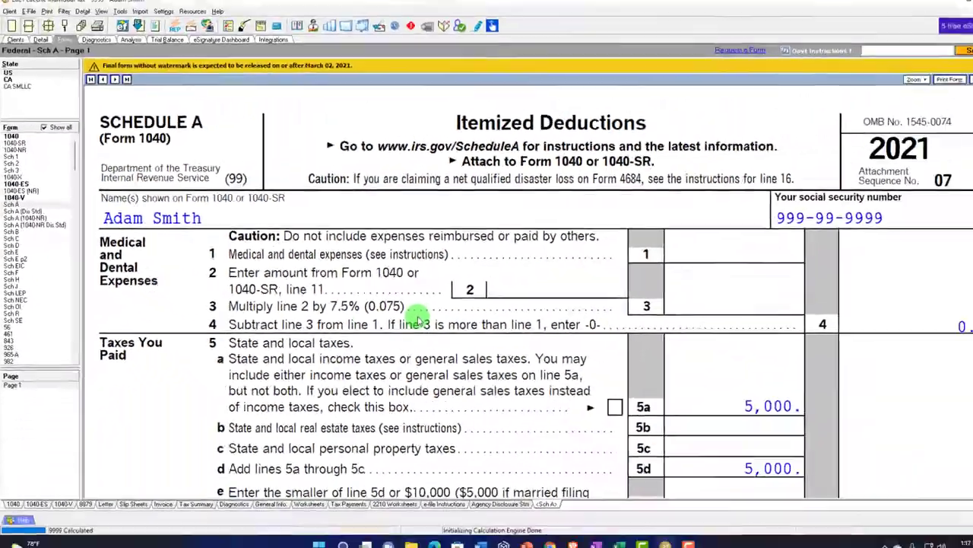
pyautogui.scroll(-5, 875, 450)
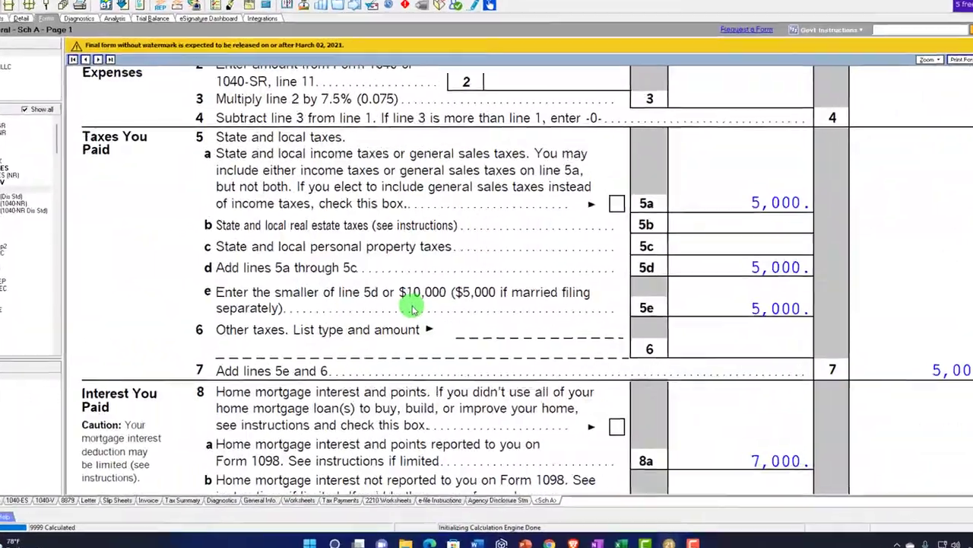
pyautogui.scroll(-4, 449, 278)
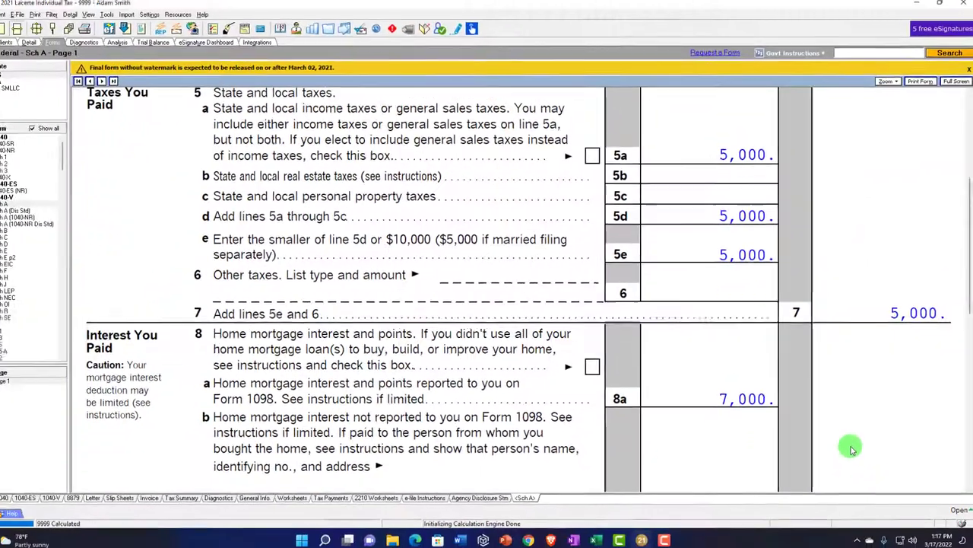
pyautogui.scroll(2, 848, 444)
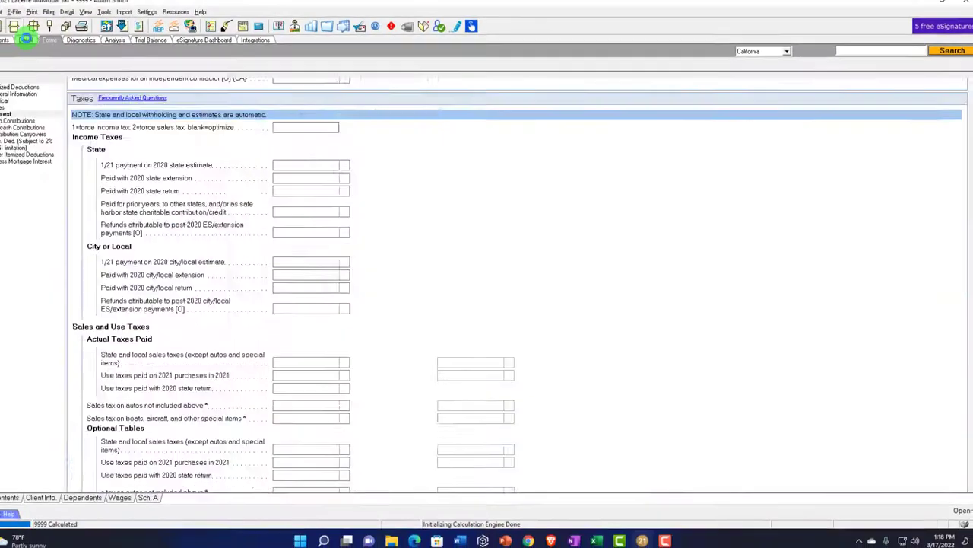
# - Open the wages, salaries and tips input and clear the state withholding amount of the California wage entry
pyautogui.click(99, 69)
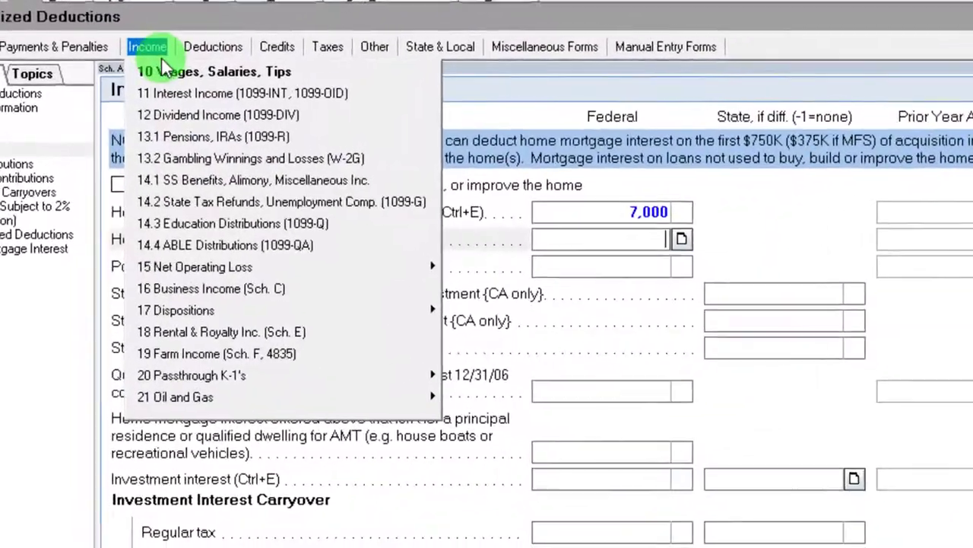
pyautogui.click(123, 81)
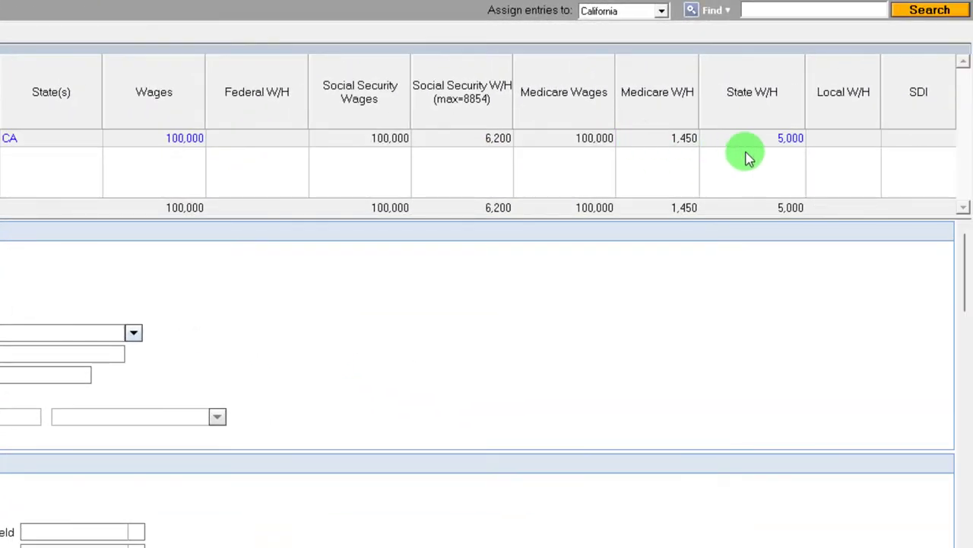
pyautogui.click(743, 140)
pyautogui.press('Delete')
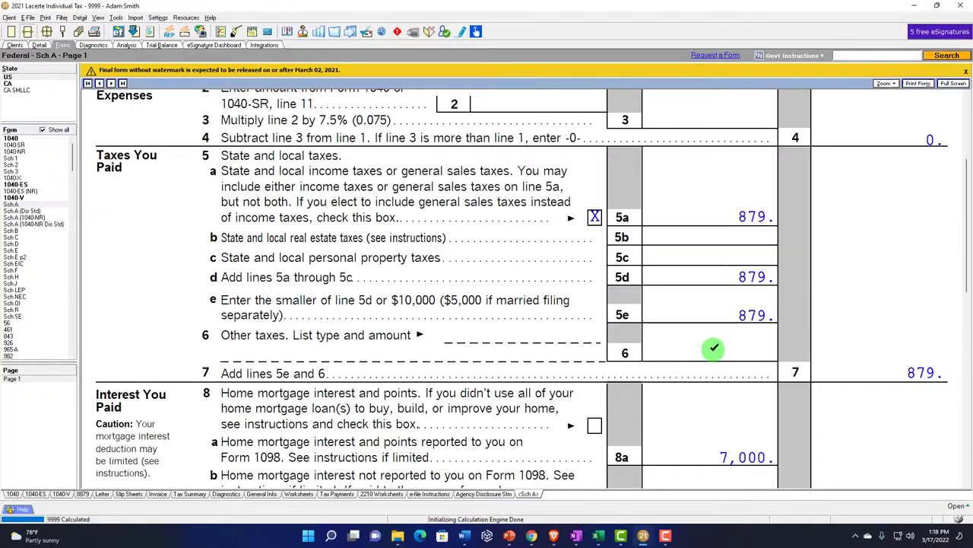
# - Review the state and local tax lines and the interest total on Schedule A
pyautogui.scroll(-8, 714, 348)
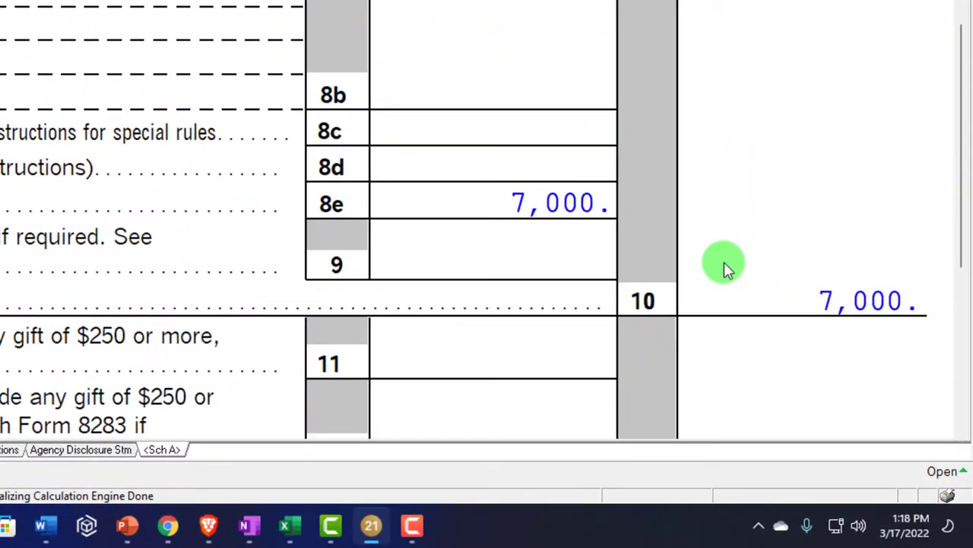
pyautogui.scroll(5, 723, 265)
pyautogui.click(756, 215)
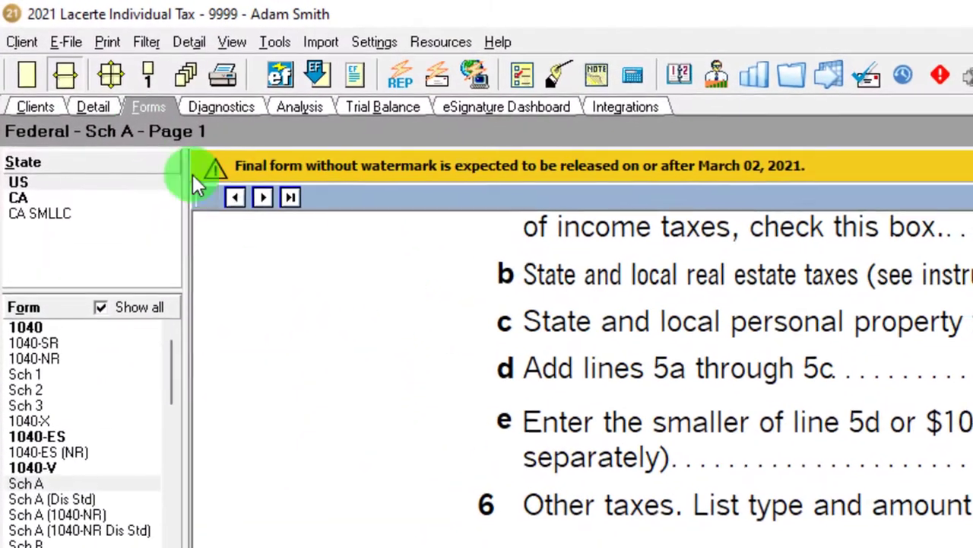
# - Enter 5,500 of real estate taxes for the principal residence in the Taxes section of the itemized deductions
pyautogui.click(103, 110)
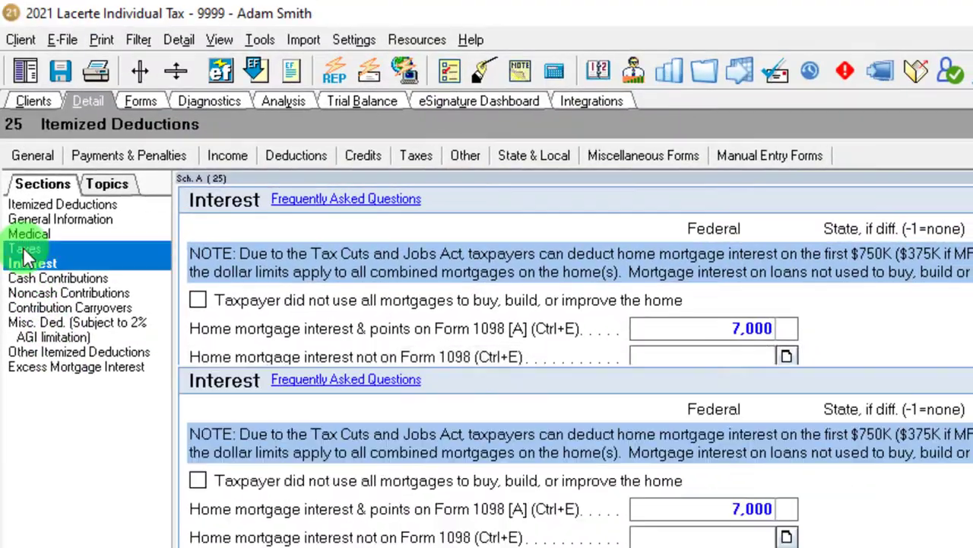
pyautogui.click(23, 247)
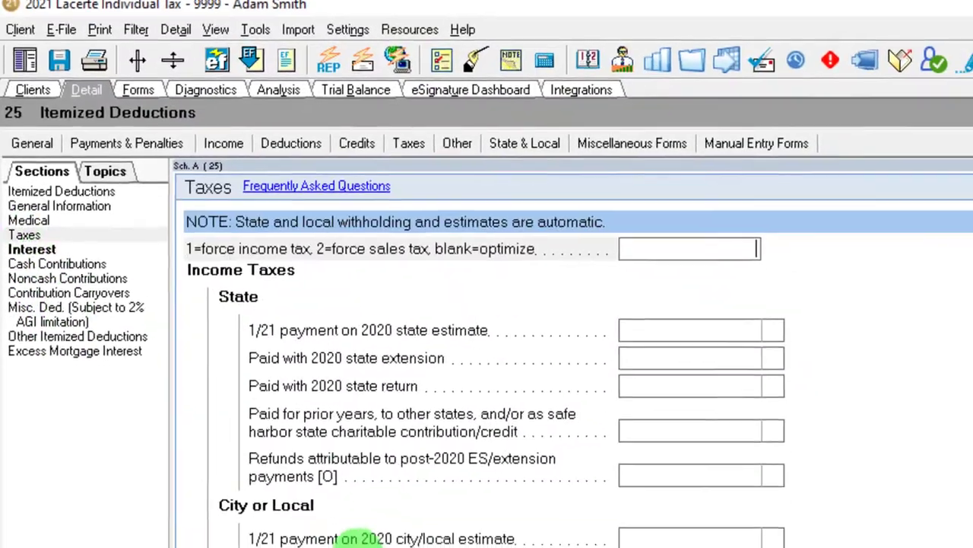
pyautogui.scroll(-10, 372, 541)
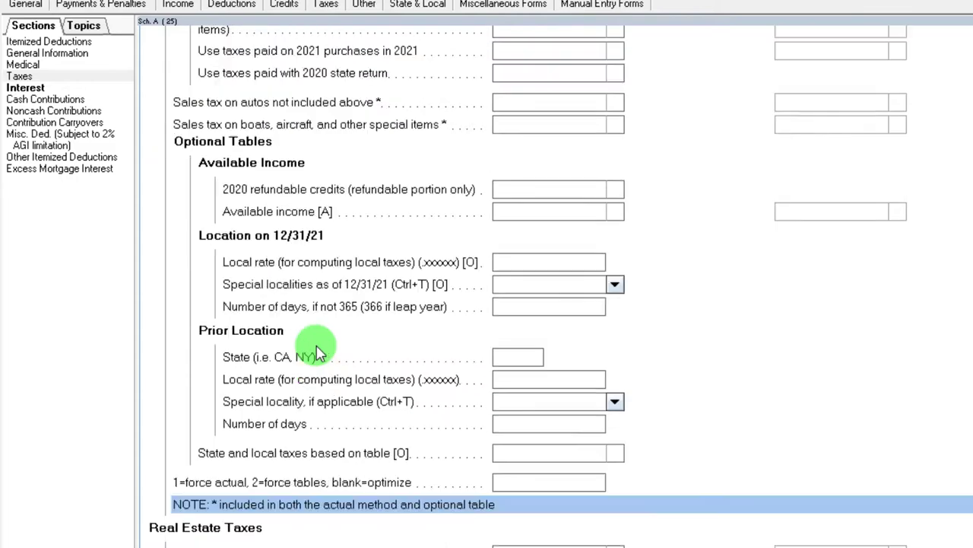
pyautogui.scroll(-8, 318, 353)
pyautogui.click(504, 265)
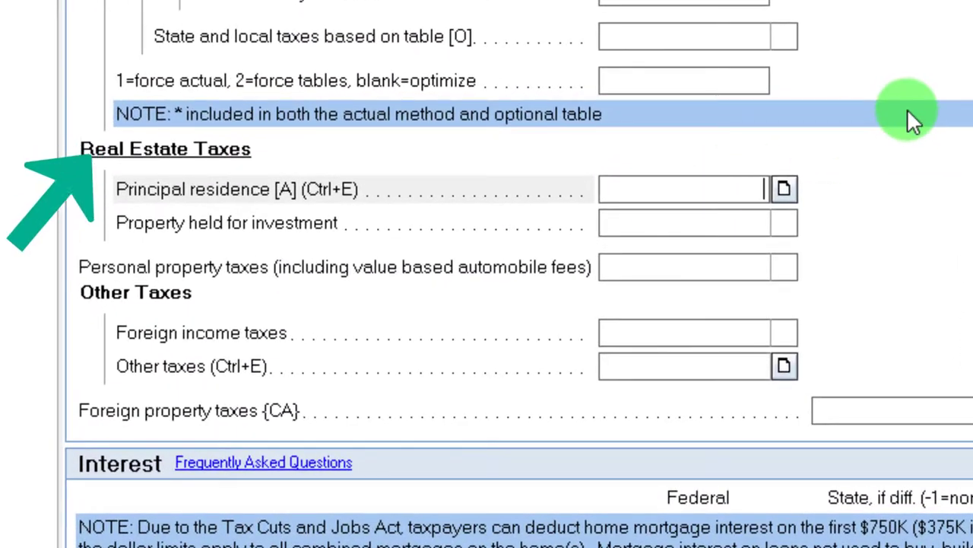
pyautogui.write('55000')
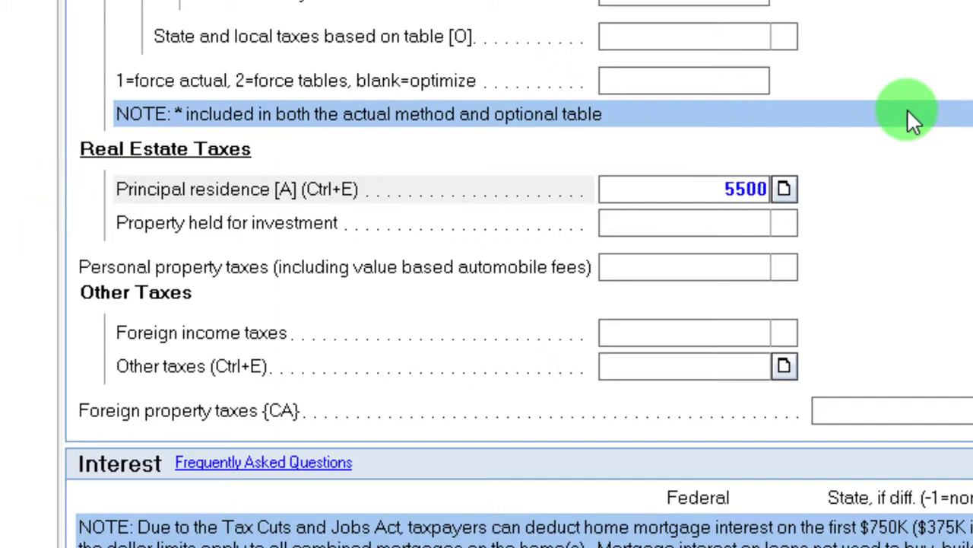
pyautogui.press('Tab')
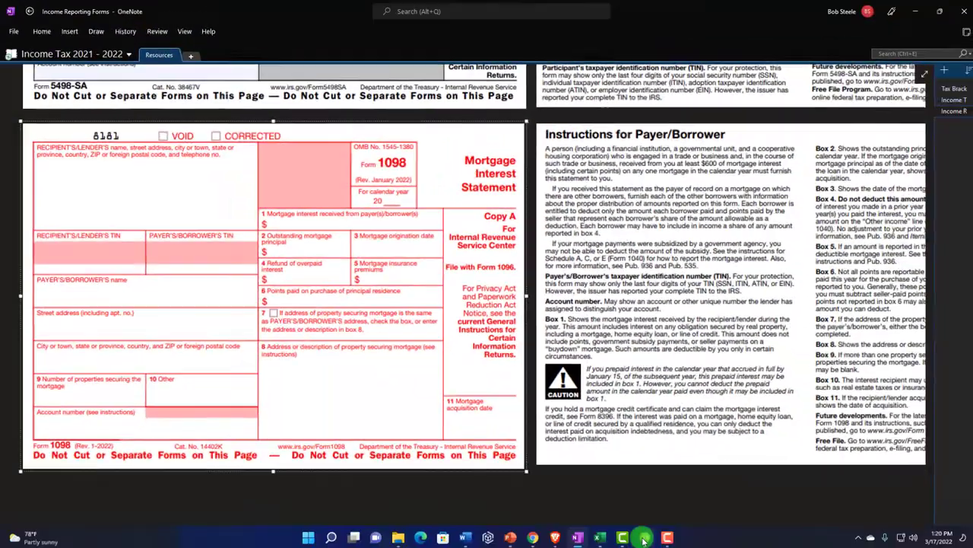
# - Switch from OneNote back to Lacerte and review the real estate tax, mortgage interest and charity lines on Schedule A
pyautogui.click(643, 538)
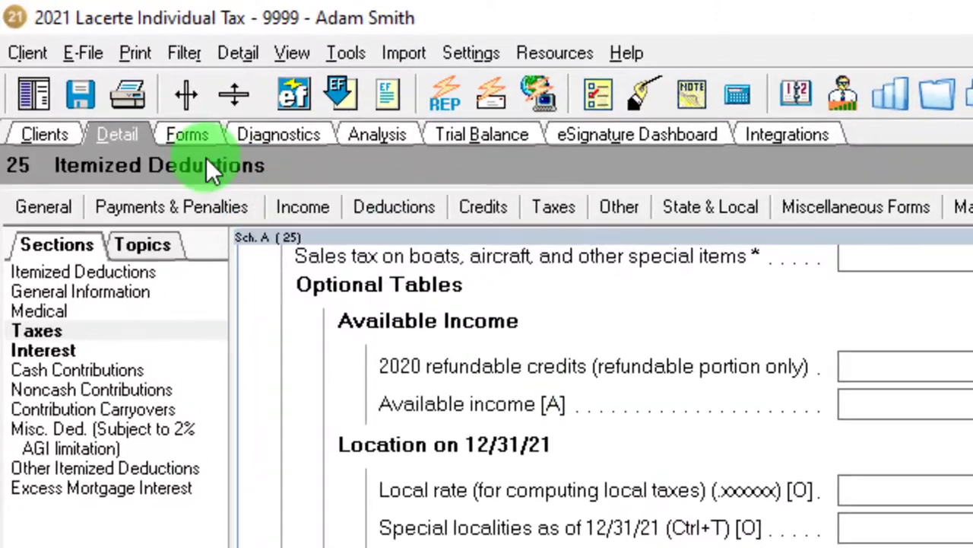
pyautogui.click(186, 135)
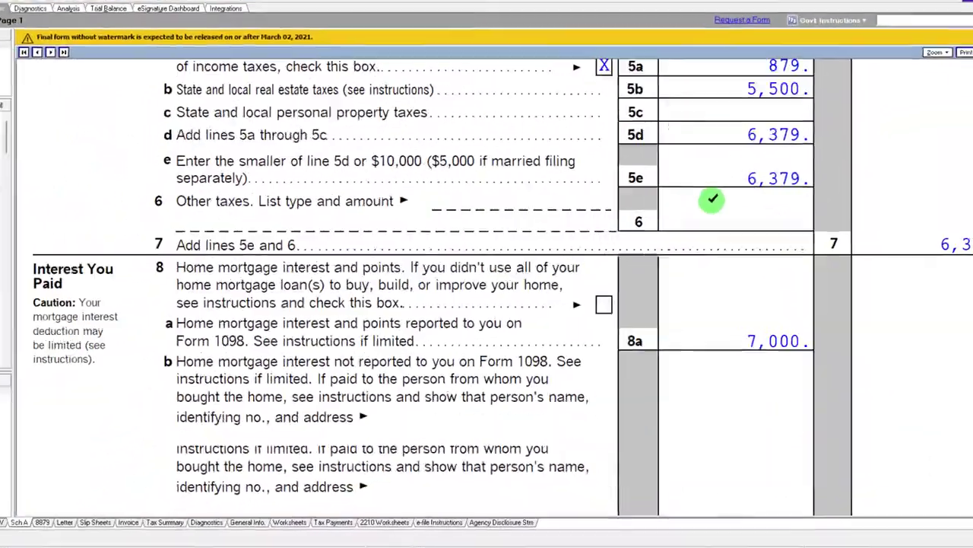
pyautogui.scroll(-2, 787, 456)
pyautogui.scroll(-5, 689, 215)
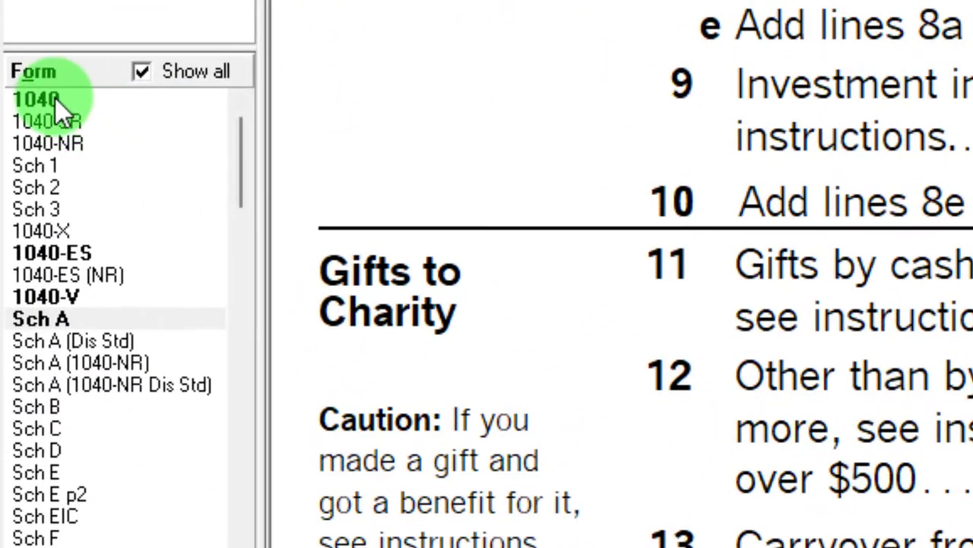
# - Check the deduction lines on Form 1040, then switch to Excel and look through the Sch. A Itemized Deductions worksheet
pyautogui.click(54, 104)
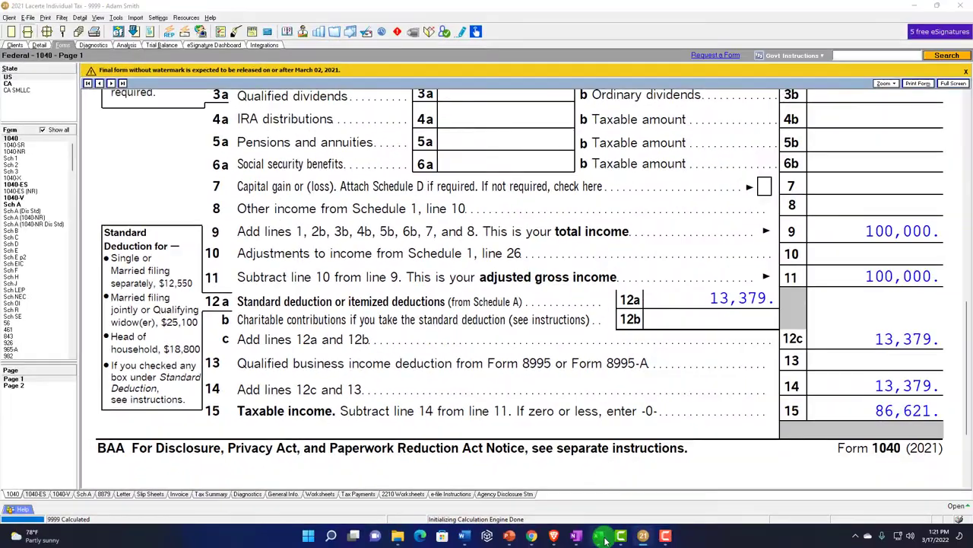
pyautogui.click(601, 536)
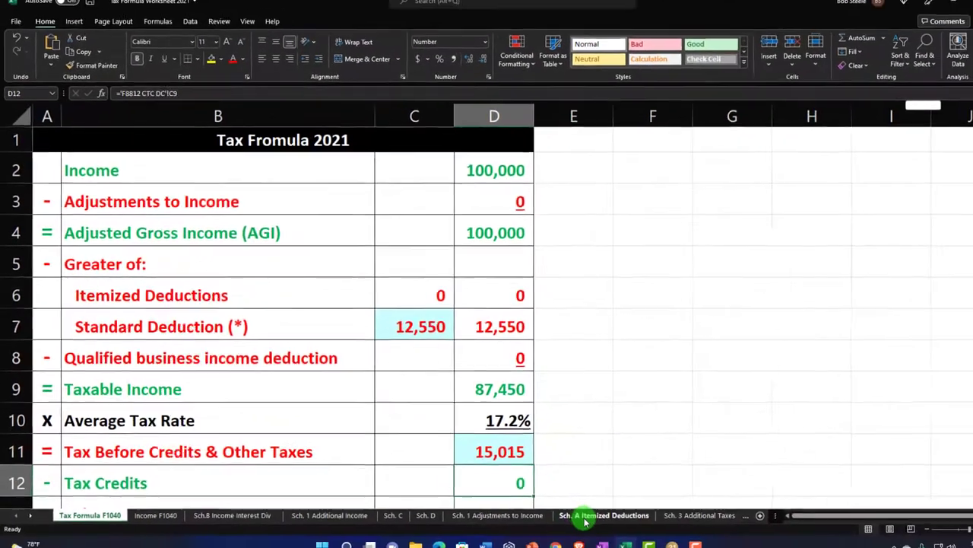
pyautogui.click(580, 514)
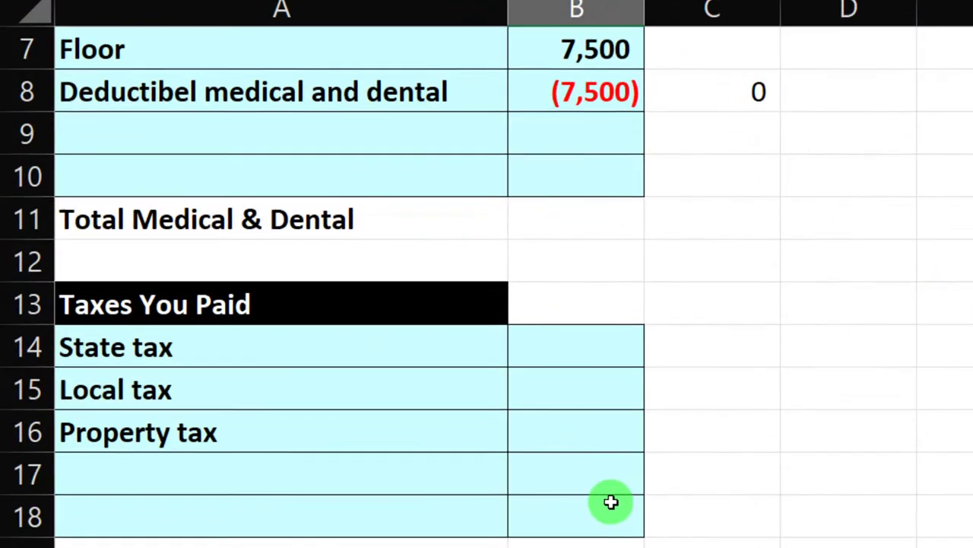
pyautogui.scroll(2, 331, 385)
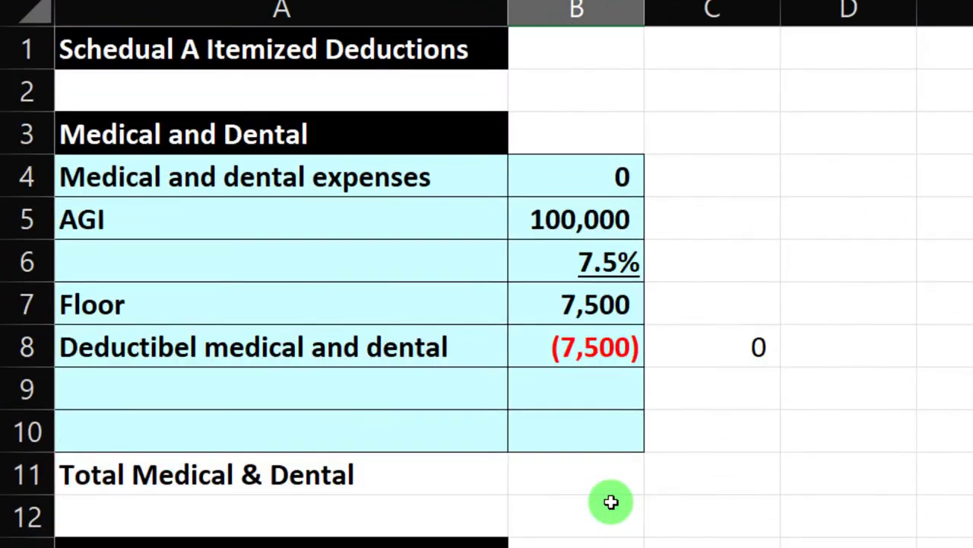
pyautogui.scroll(-2, 332, 385)
pyautogui.scroll(-4, 333, 399)
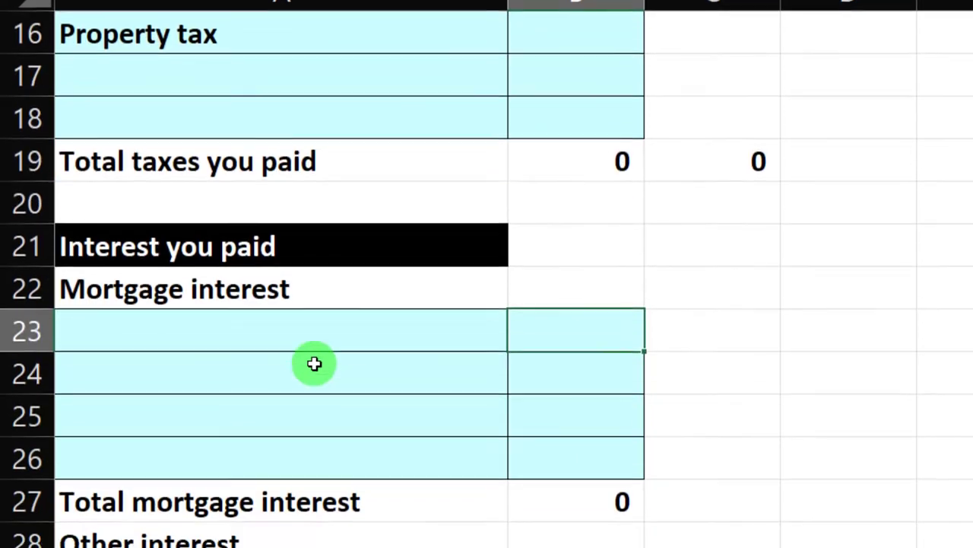
# - Enter 7,000 of mortgage interest and 5,500 of property tax in the worksheet, consulting Schedule A in Lacerte for the amounts
pyautogui.click(281, 189)
pyautogui.click(521, 178)
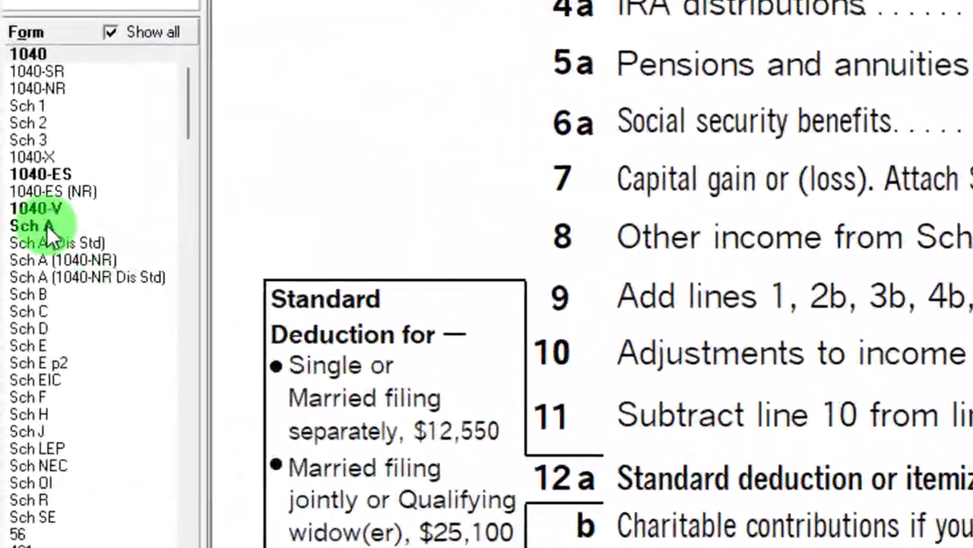
pyautogui.click(46, 219)
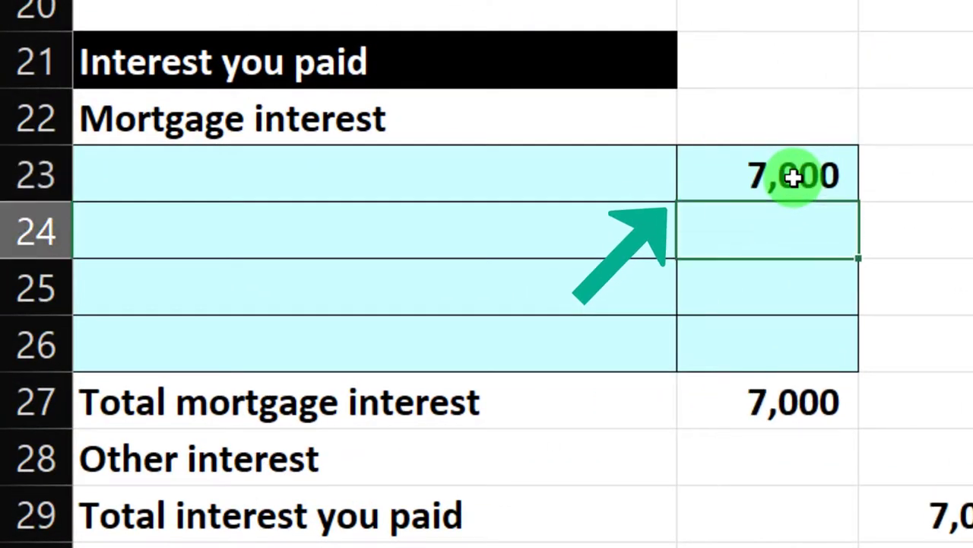
pyautogui.hotkey('ctrl', 'Up')
pyautogui.hotkey('ctrl', 'Up')
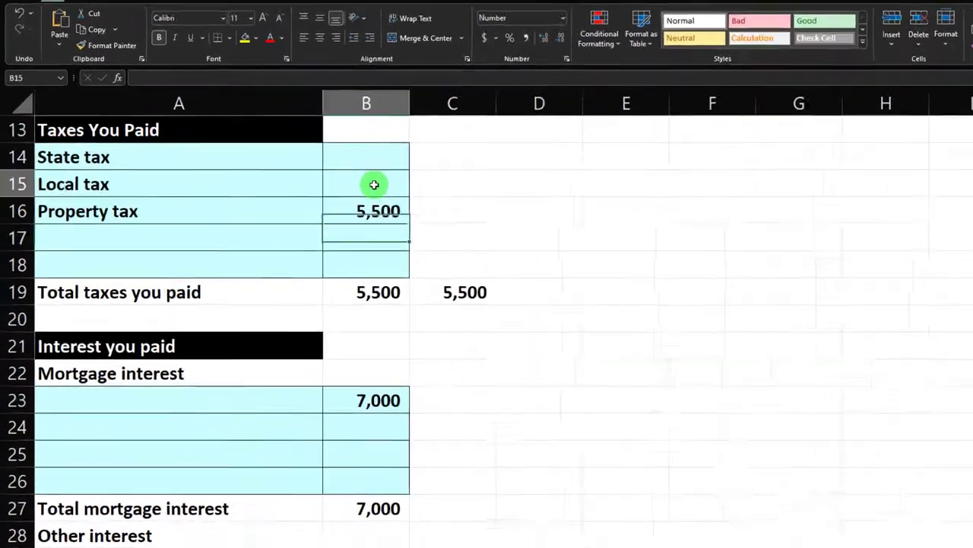
# - Enter 879 as the local tax and check the total itemized deductions against the standard deduction in the tax formula sheet
pyautogui.click(374, 185)
pyautogui.write('879')
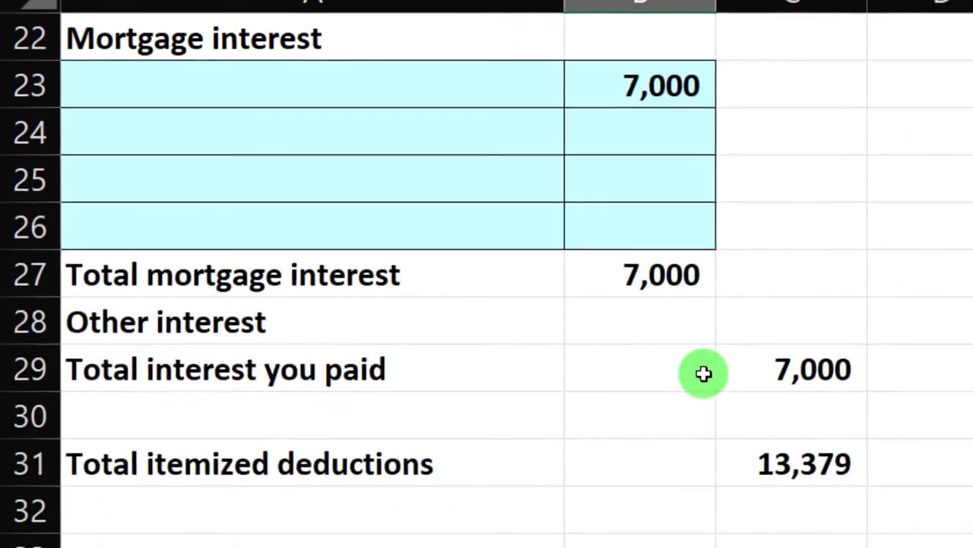
pyautogui.click(773, 466)
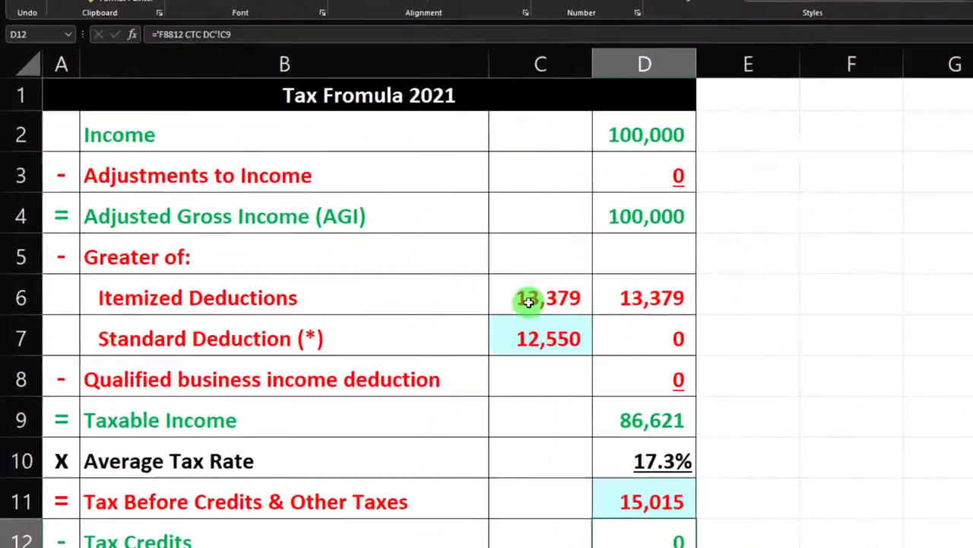
pyautogui.click(403, 294)
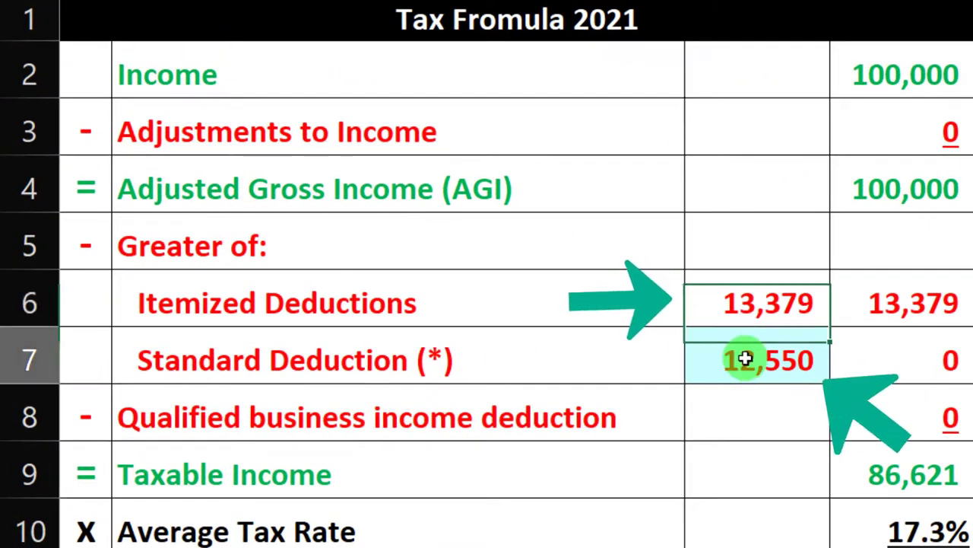
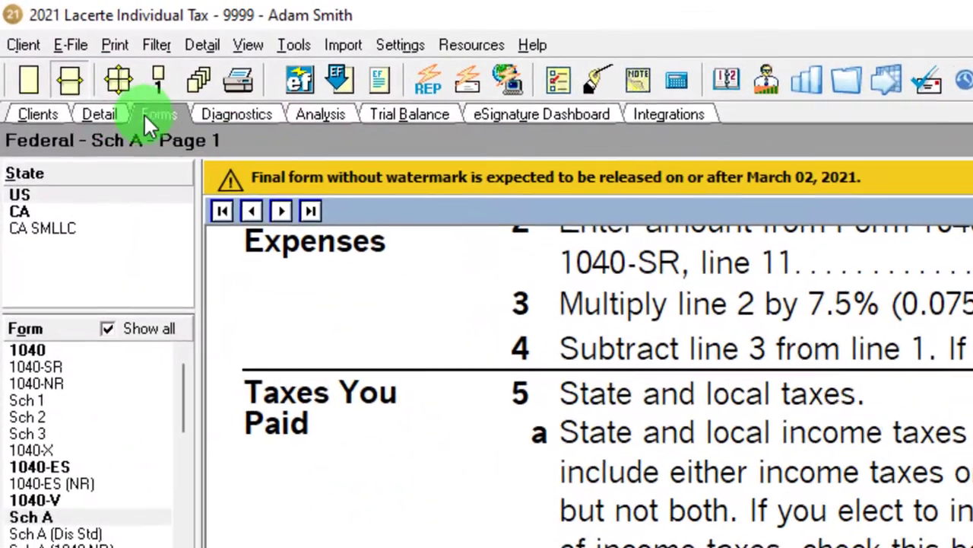
# - Add a second amount of 100 to the home mortgage interest and points on Form 1098 in Lacerte's itemized deductions
pyautogui.click(41, 45)
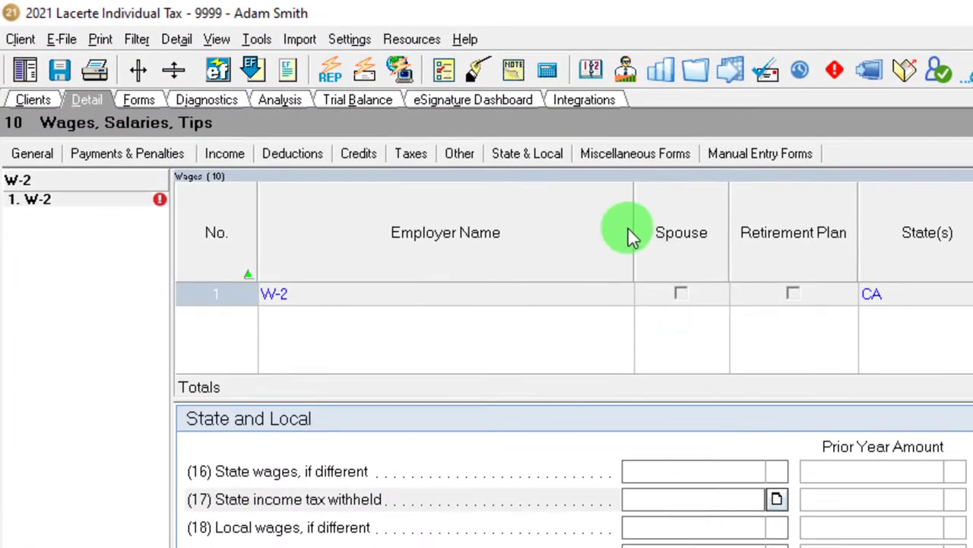
pyautogui.click(227, 164)
pyautogui.click(260, 154)
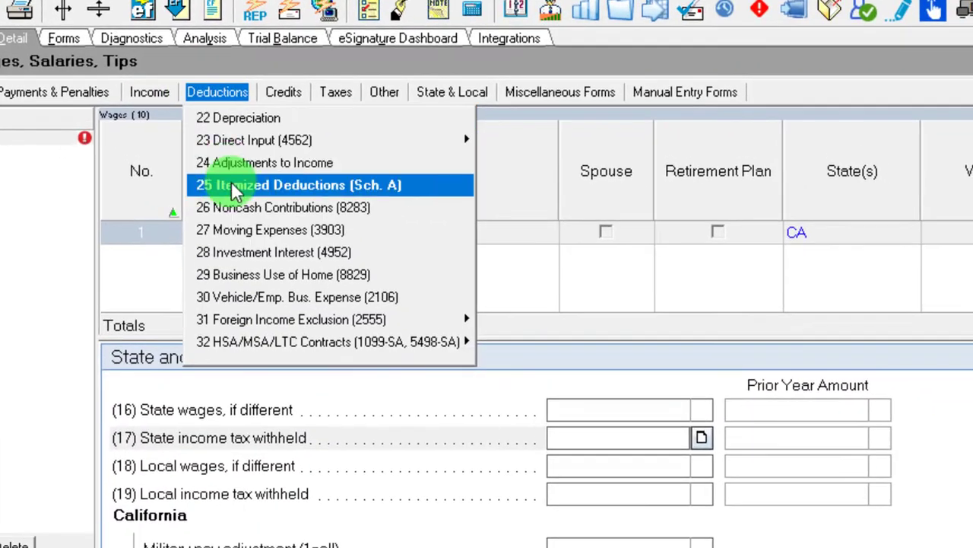
pyautogui.click(235, 187)
pyautogui.scroll(-10, 270, 222)
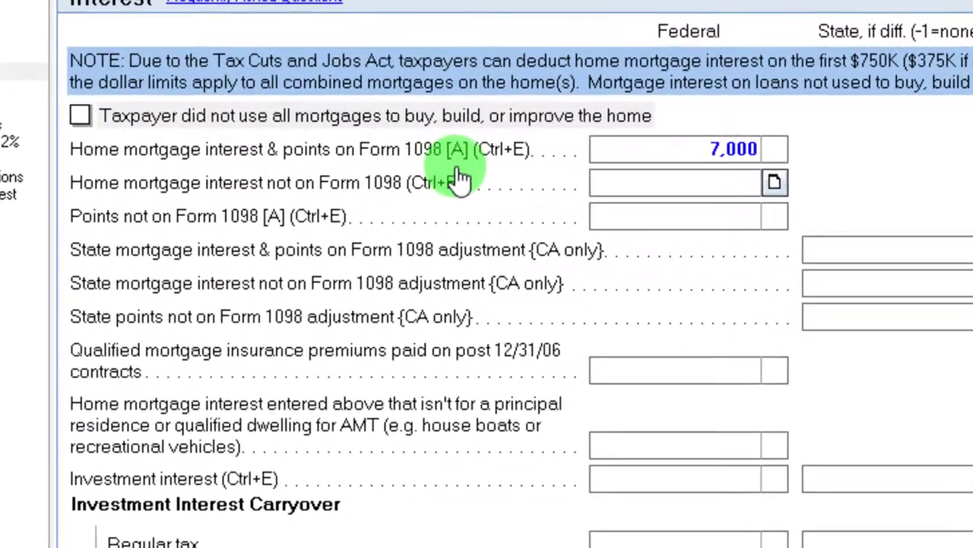
pyautogui.click(783, 162)
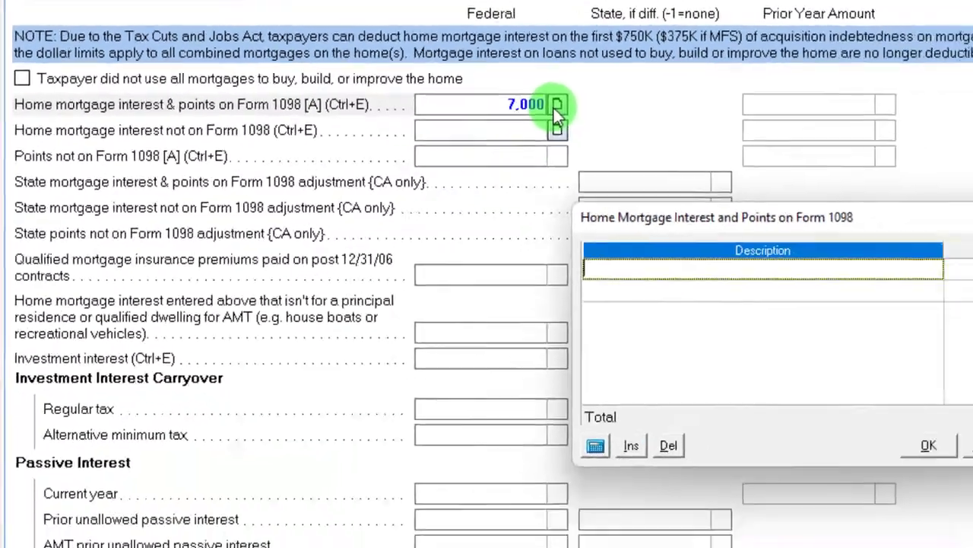
pyautogui.click(972, 430)
pyautogui.write('100')
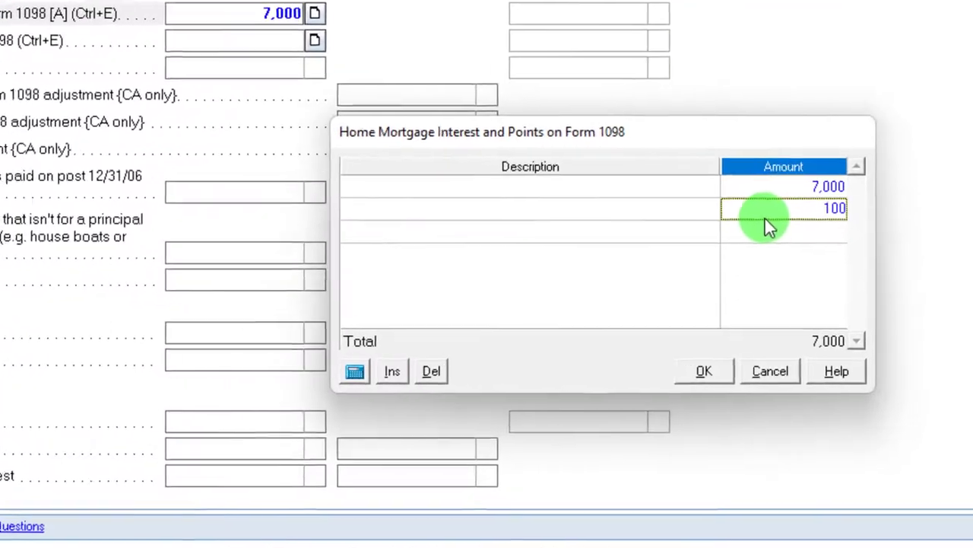
pyautogui.click(659, 371)
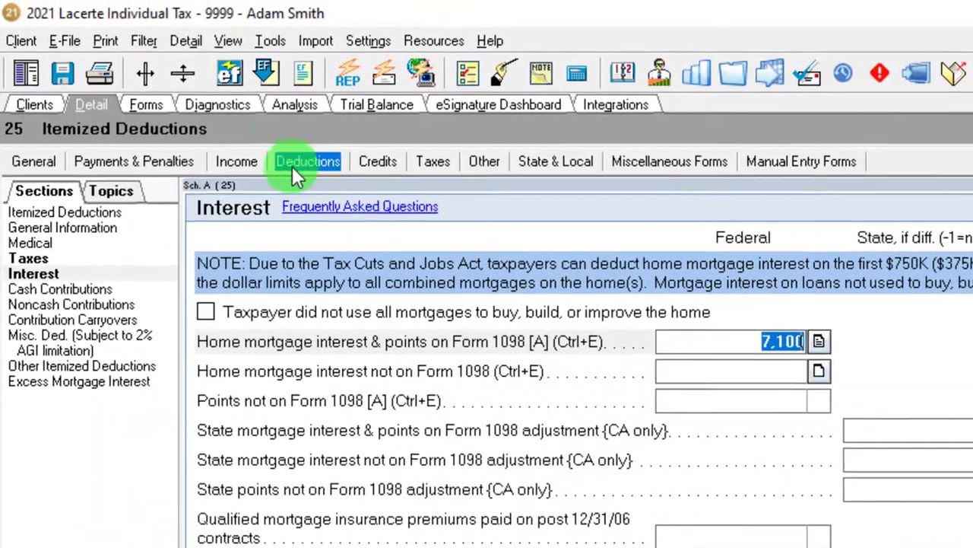
# - Open the Depreciation (4562) input and enter Points as the description of a new asset
pyautogui.click(217, 147)
pyautogui.moveTo(268, 146)
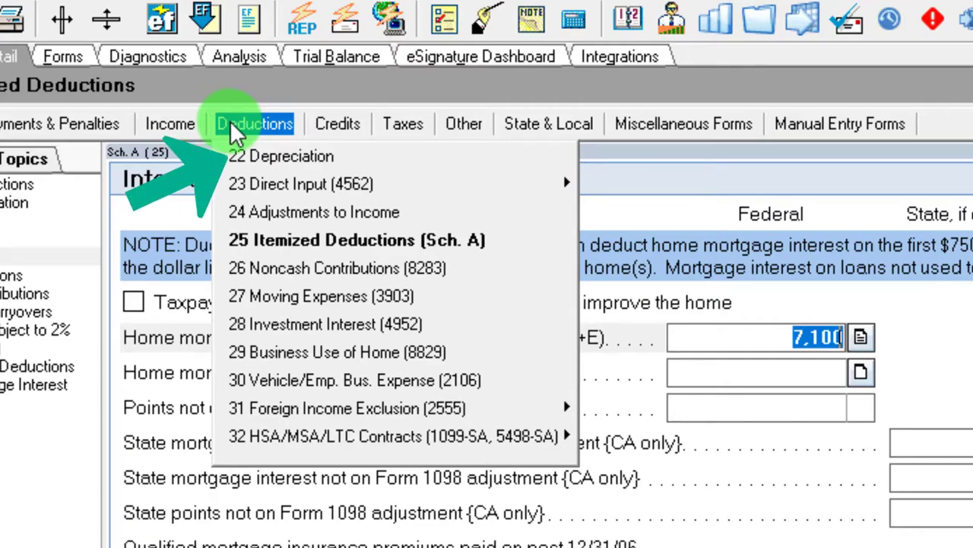
pyautogui.click(268, 158)
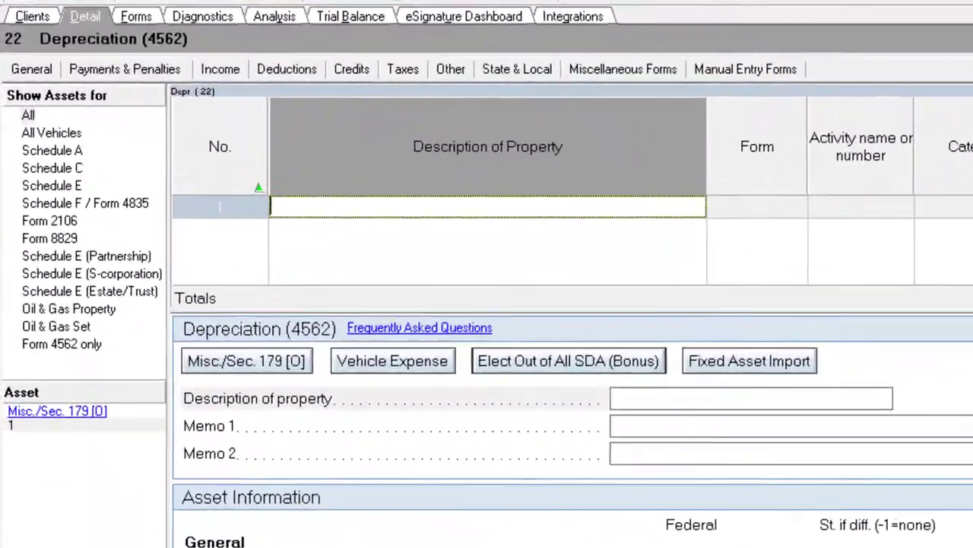
pyautogui.write('Points')
pyautogui.press('Return')
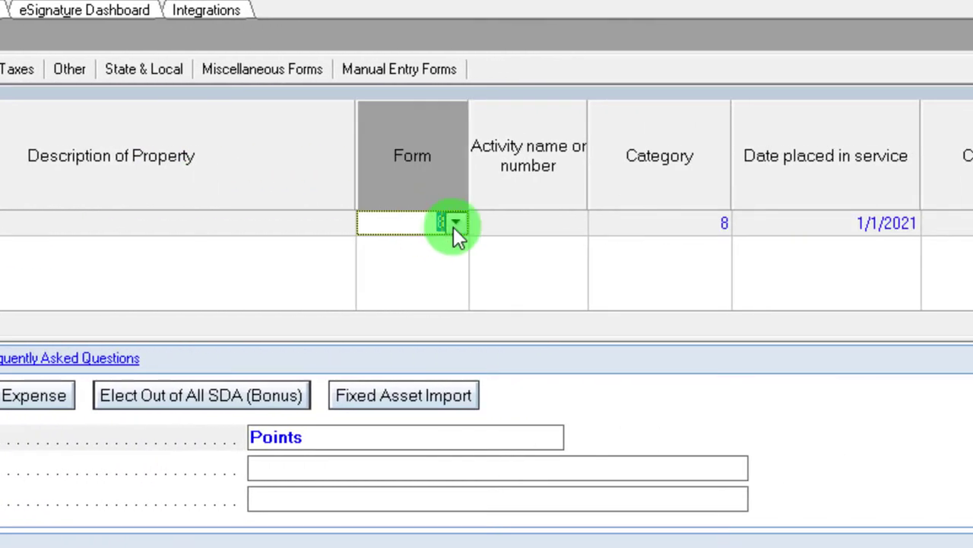
# - Review the form, category, date placed in service, cost or basis and amortization method of the Points asset
pyautogui.click(454, 223)
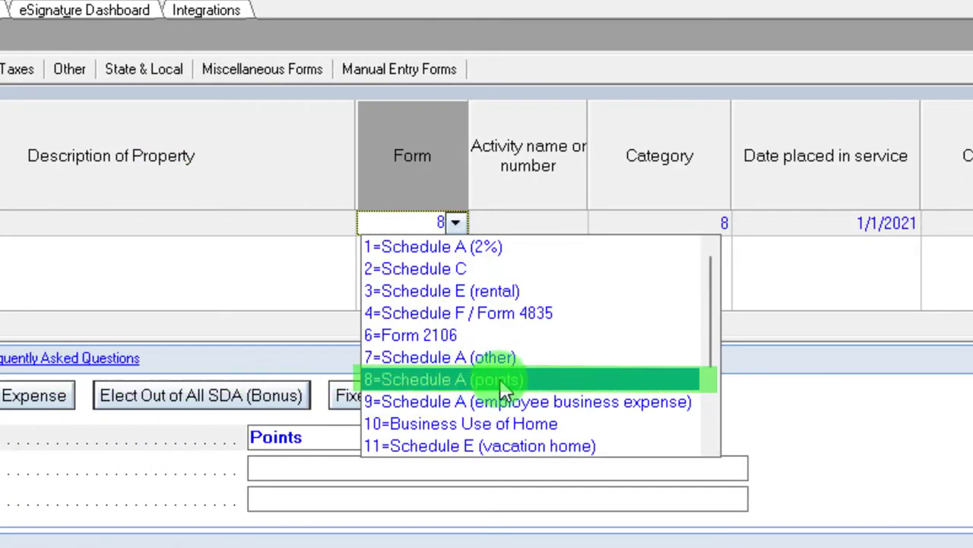
pyautogui.click(626, 220)
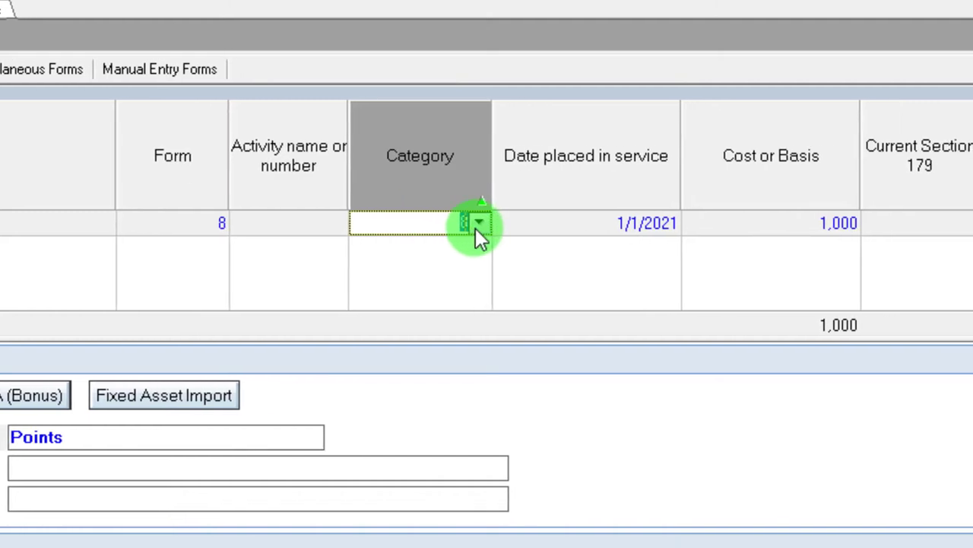
pyautogui.click(721, 222)
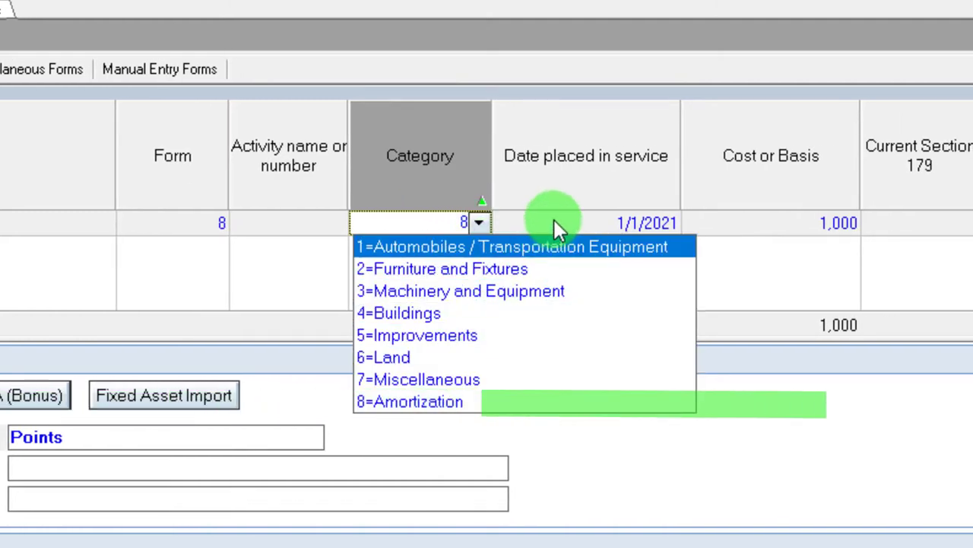
pyautogui.click(609, 230)
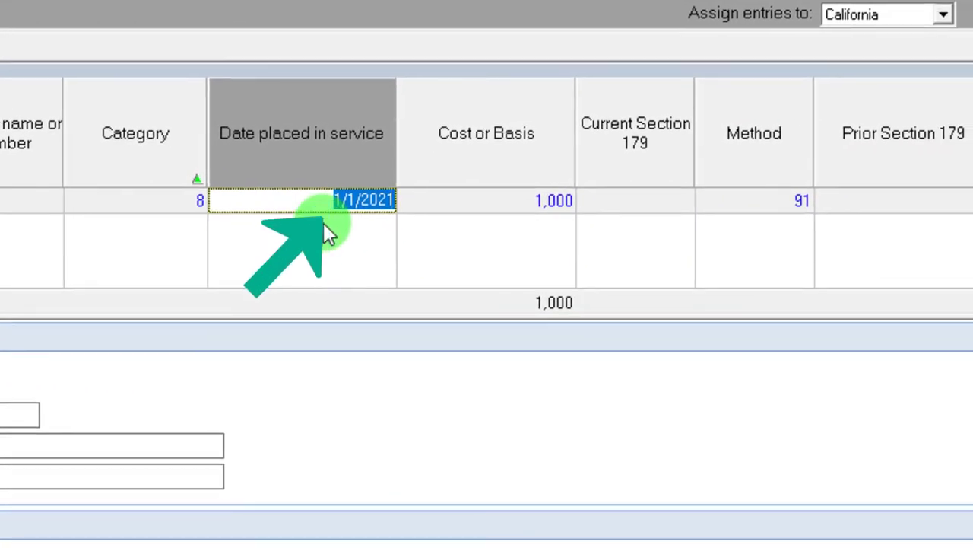
pyautogui.click(499, 208)
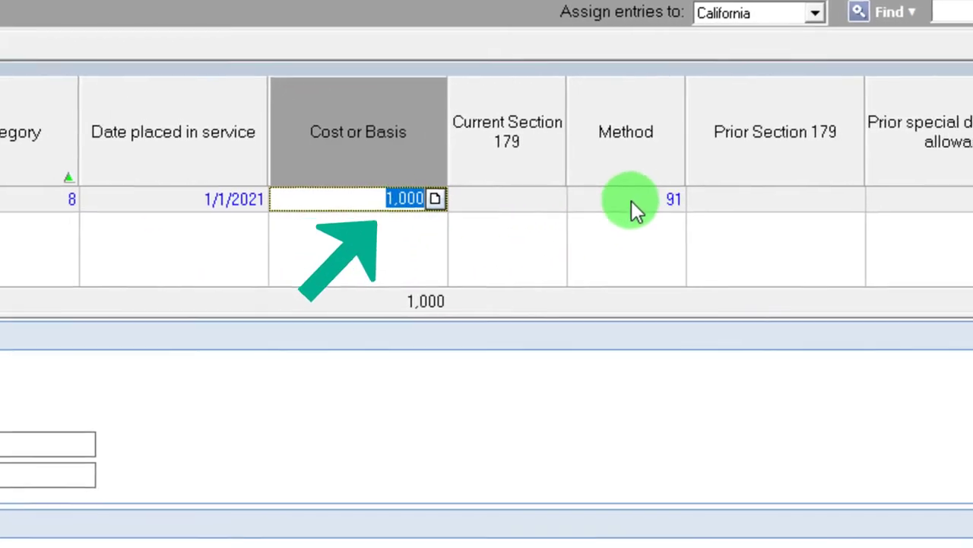
pyautogui.click(695, 209)
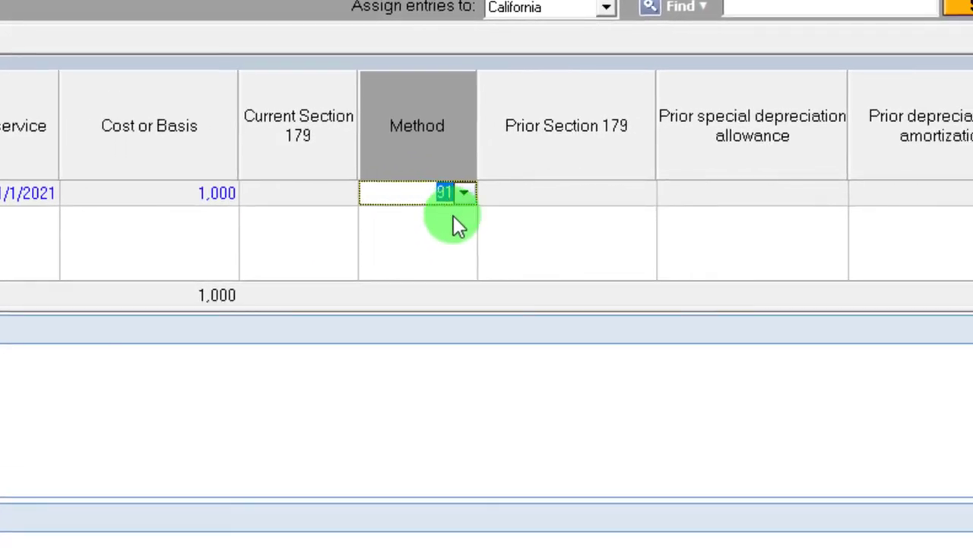
pyautogui.click(464, 194)
pyautogui.click(464, 194)
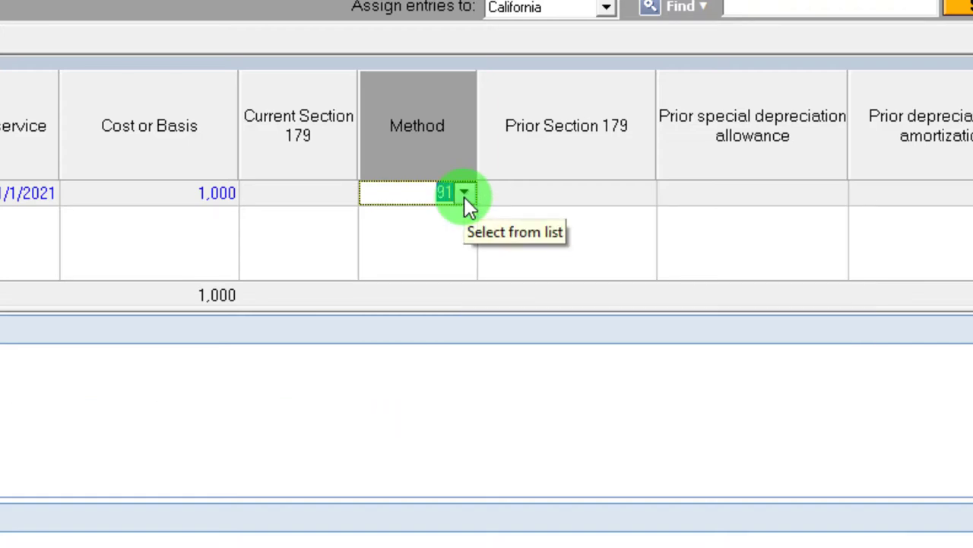
pyautogui.press('Return')
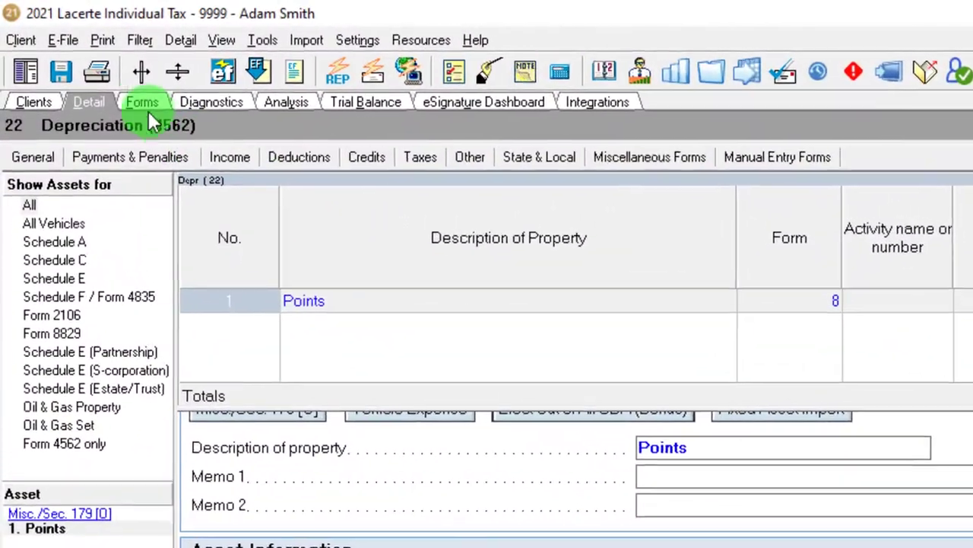
# - Review Schedule A, limit the form list to the forms in use and open the 2021 depreciation schedule
pyautogui.click(128, 92)
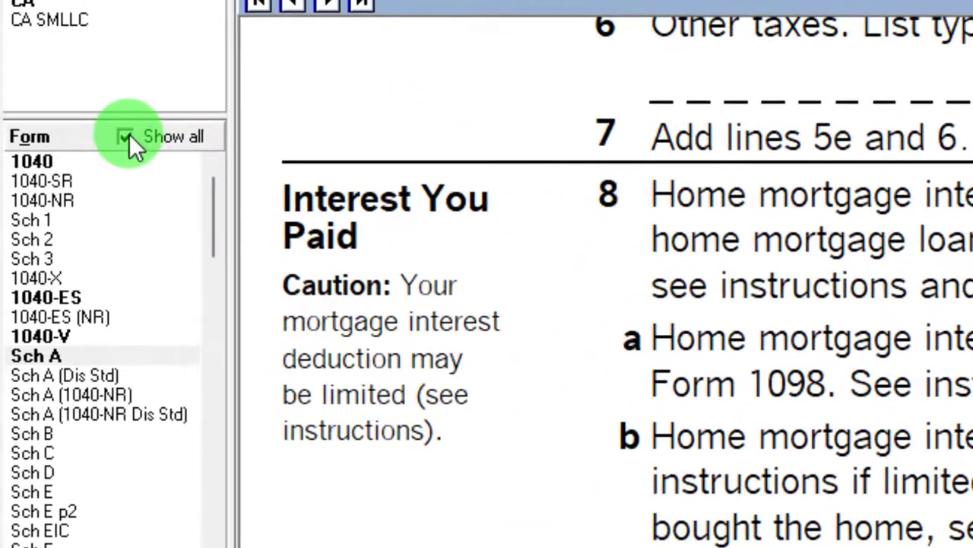
pyautogui.click(127, 137)
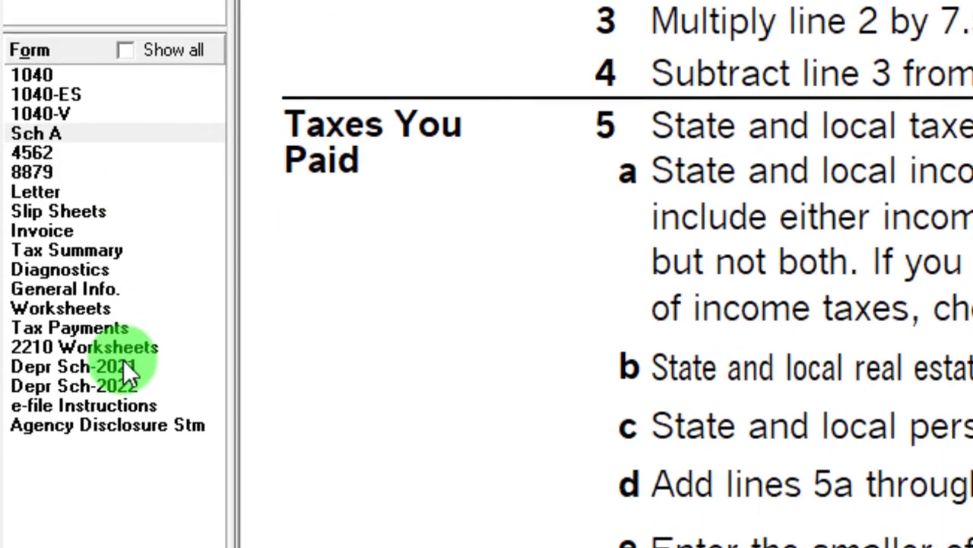
pyautogui.click(137, 452)
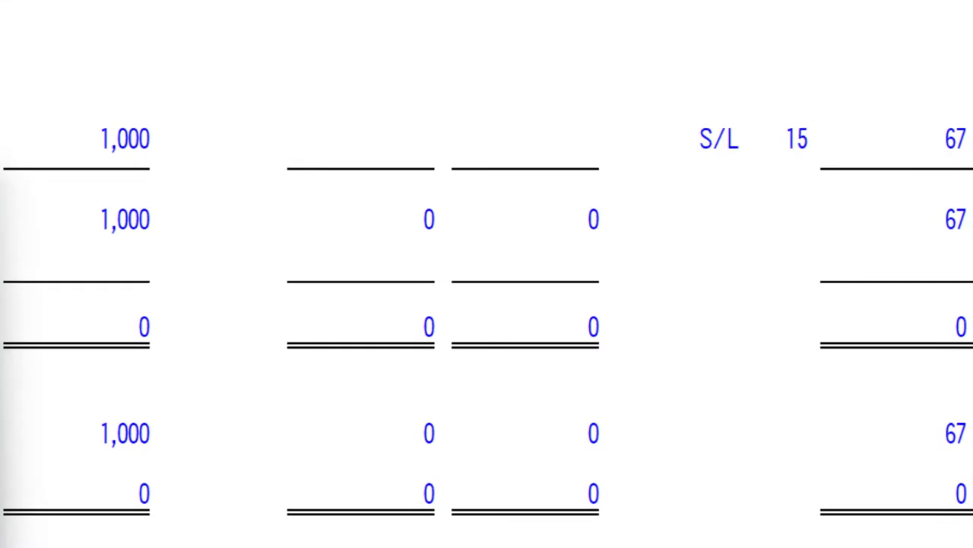
# - Check the yearly amortization of the points by dividing 1,000 by 15 in the calculator, and close the calculator
pyautogui.click(22, 277)
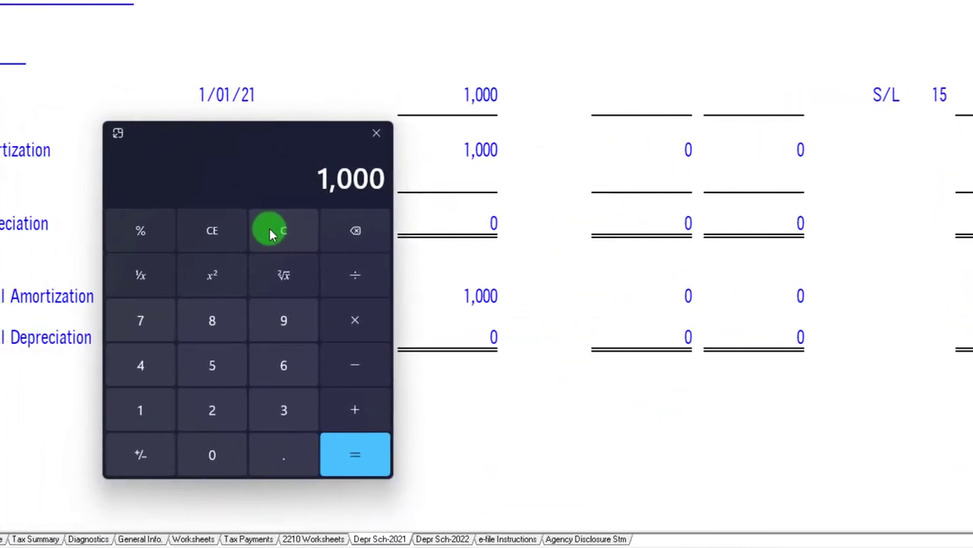
pyautogui.write('/15')
pyautogui.press('Return')
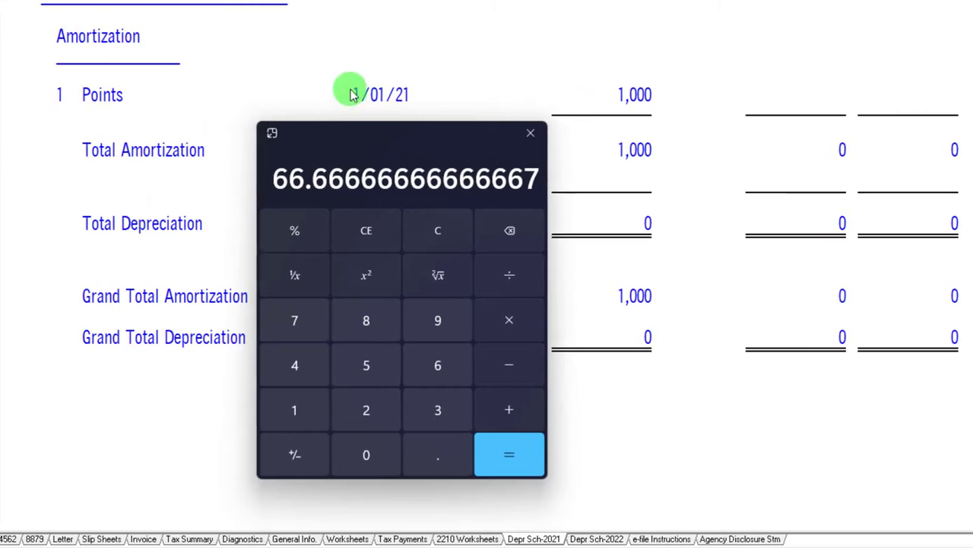
pyautogui.click(530, 133)
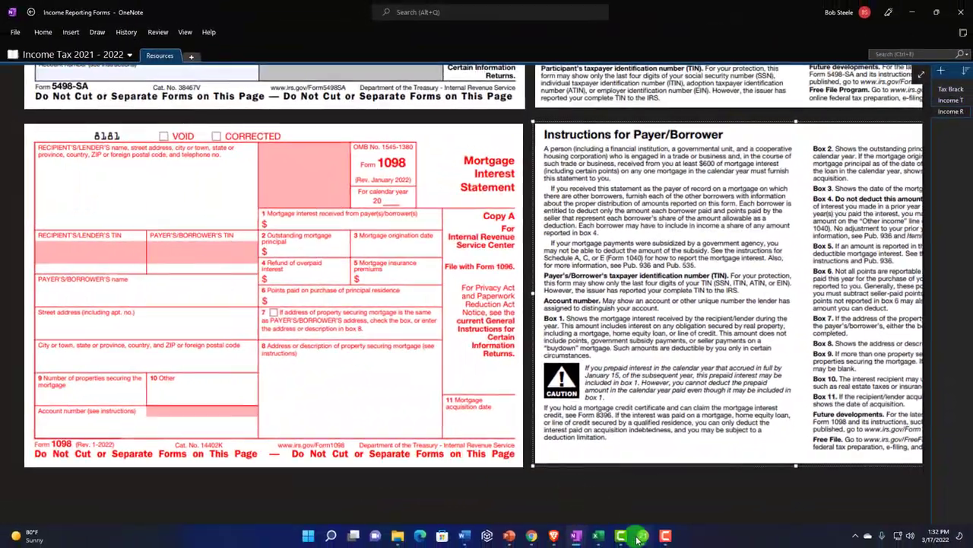
# - Switch to Lacerte and review the taxes and interest lines of Schedule A
pyautogui.click(640, 537)
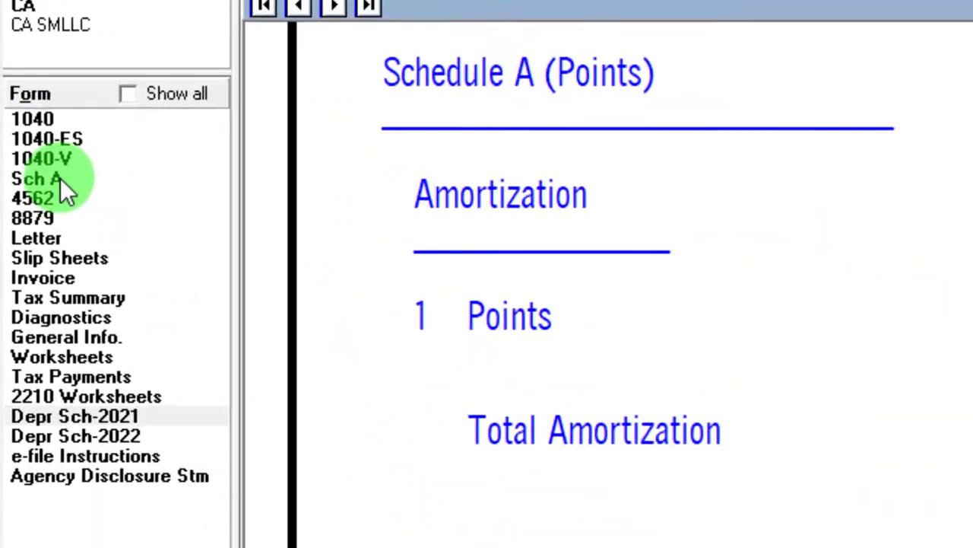
pyautogui.click(17, 142)
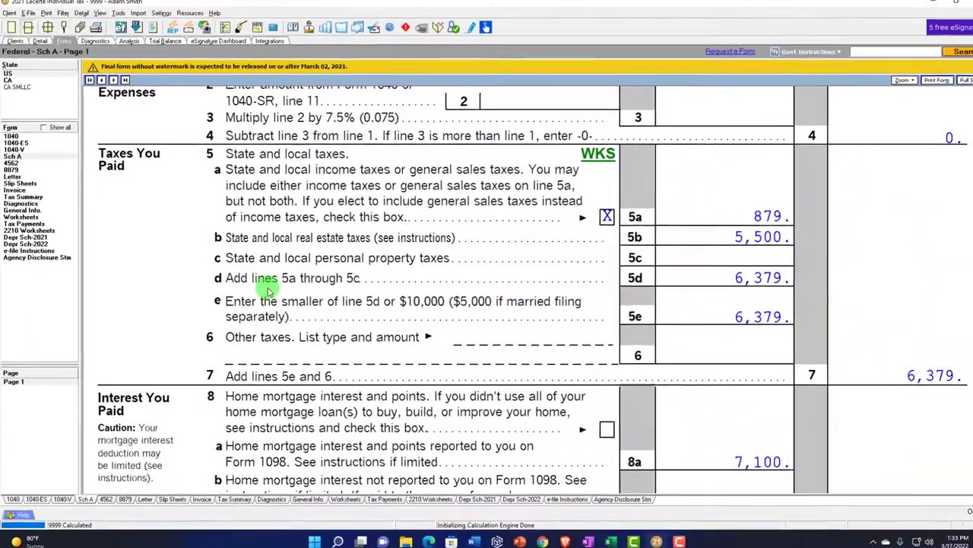
pyautogui.scroll(-5, 263, 292)
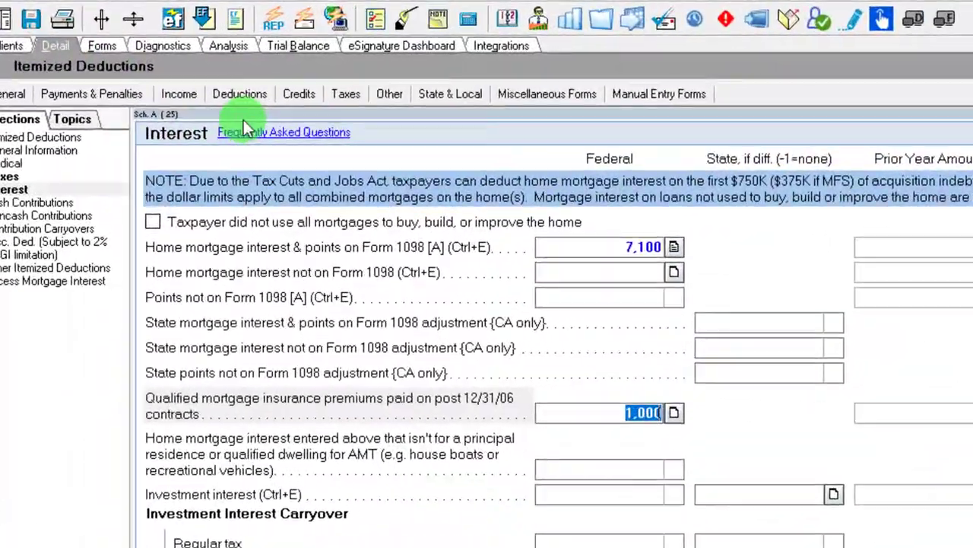
# - Open the Wages, Salaries, Tips input and set the wages to 110,000
pyautogui.click(188, 93)
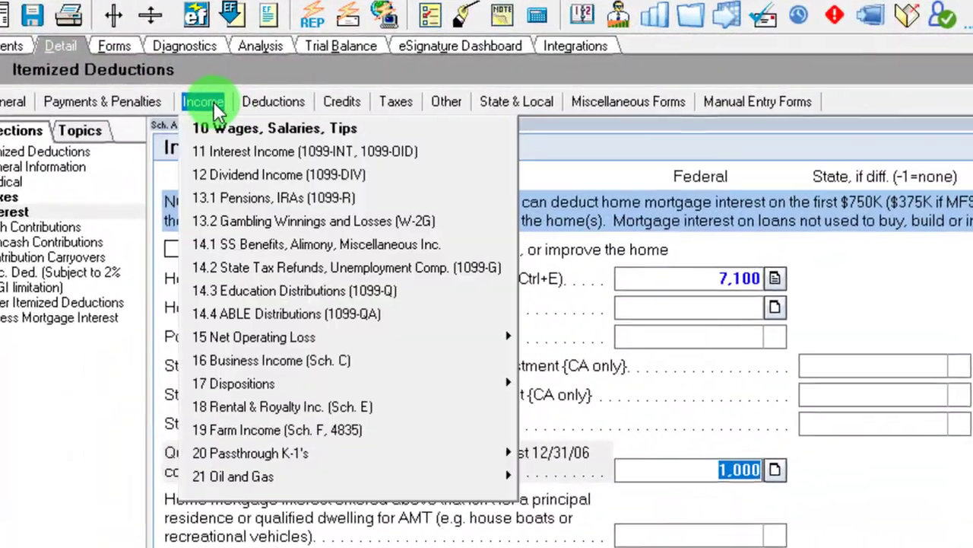
pyautogui.click(190, 99)
pyautogui.click(187, 99)
pyautogui.click(219, 136)
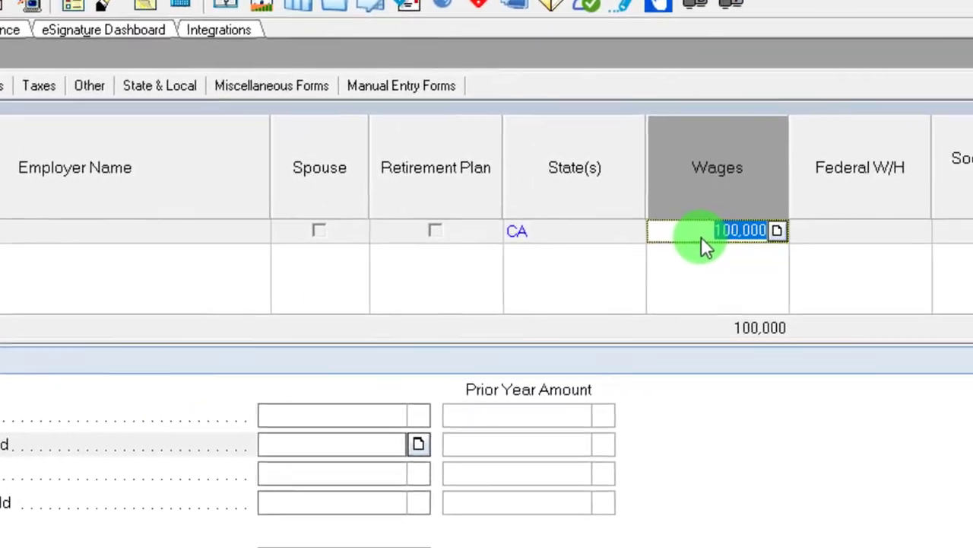
pyautogui.write('110000')
pyautogui.press('Tab')
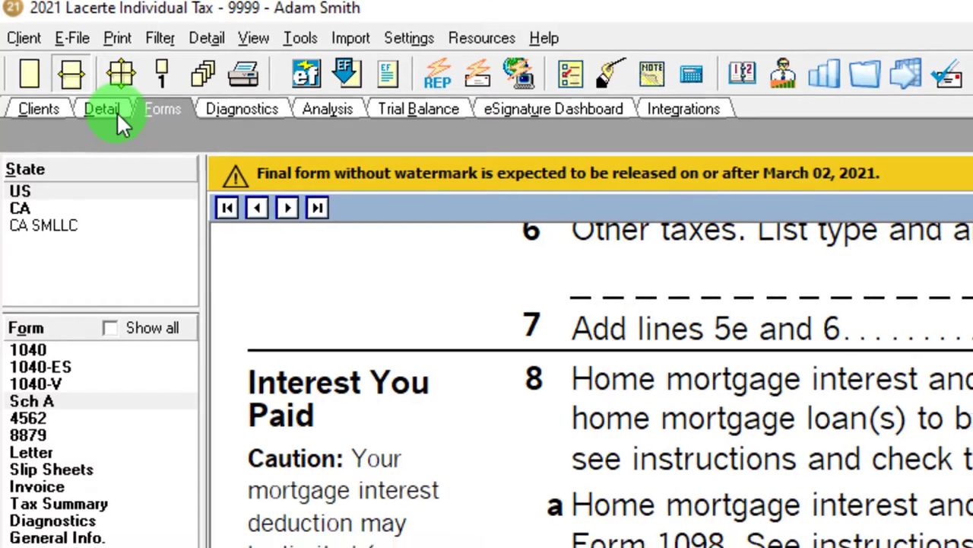
# - Set the filing status in the client information to Married filing jointly
pyautogui.click(117, 120)
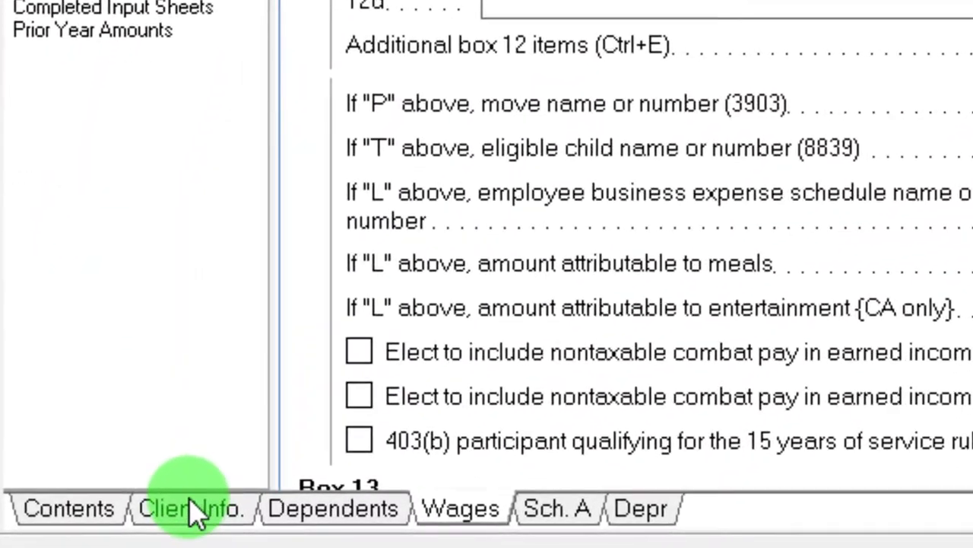
pyautogui.click(192, 510)
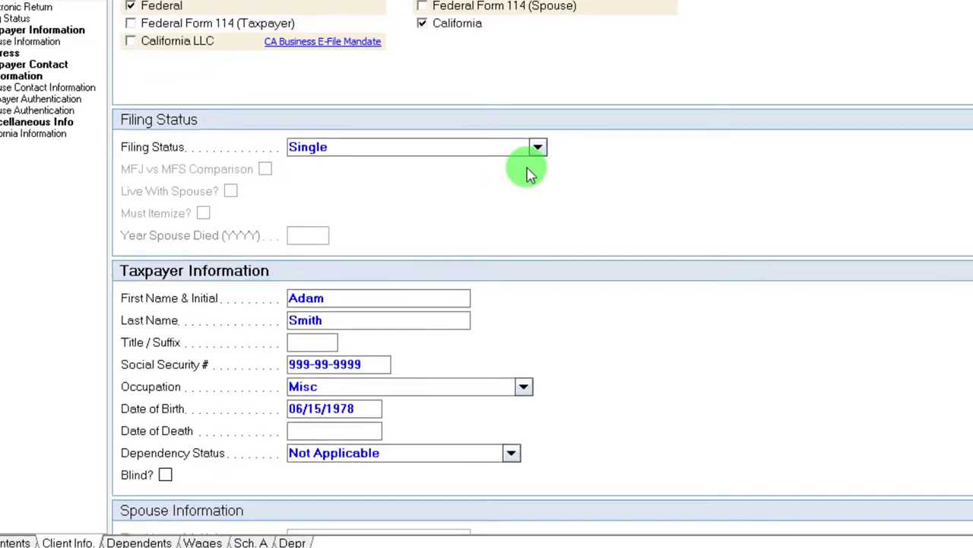
pyautogui.click(538, 147)
pyautogui.click(399, 180)
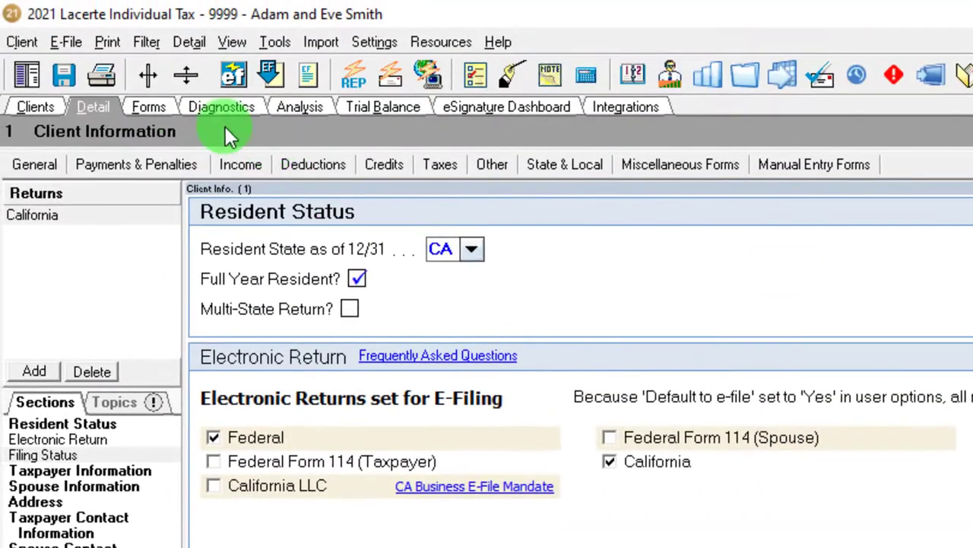
# - Review the income and deduction lines of Form 1040, show all forms in the list and examine Schedule A's taxes and interest
pyautogui.click(161, 107)
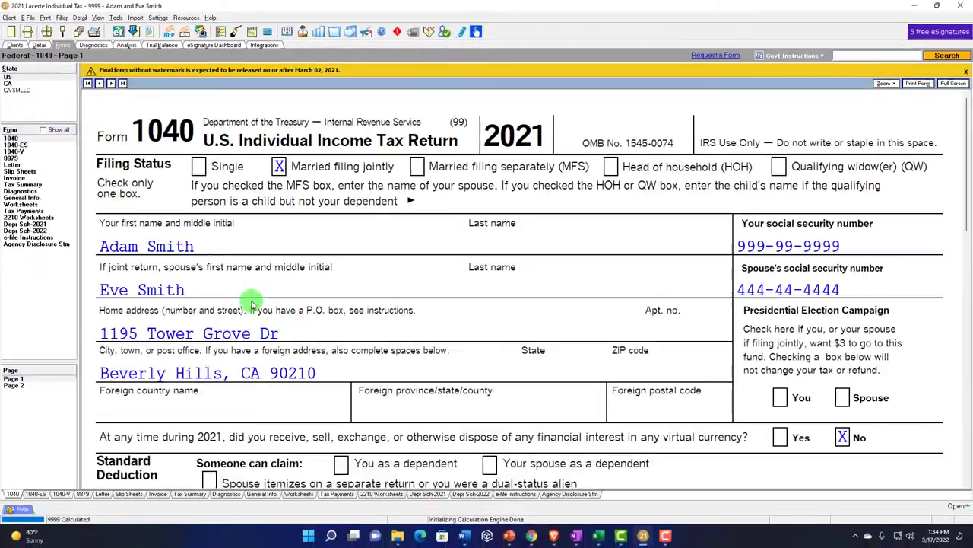
pyautogui.scroll(-15, 412, 371)
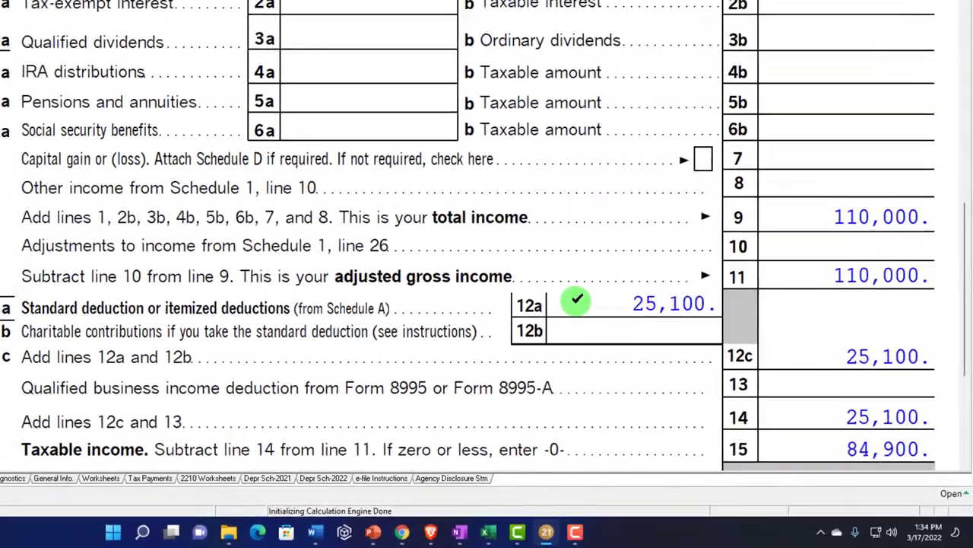
pyautogui.click(43, 134)
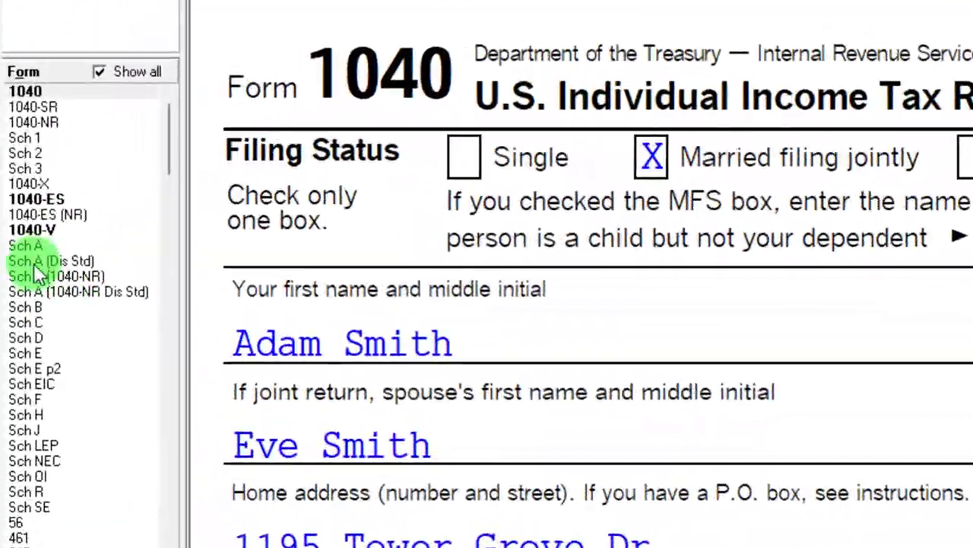
pyautogui.click(11, 205)
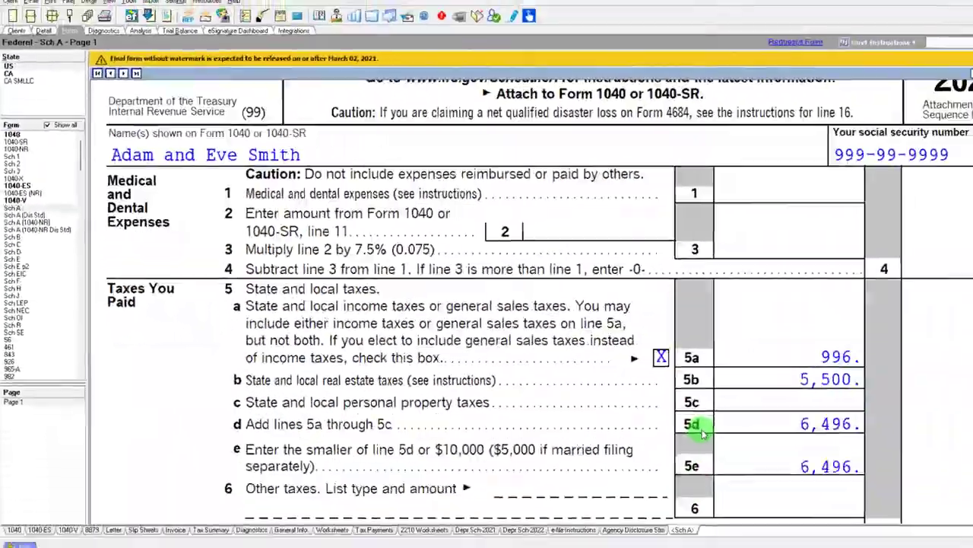
pyautogui.scroll(-10, 628, 399)
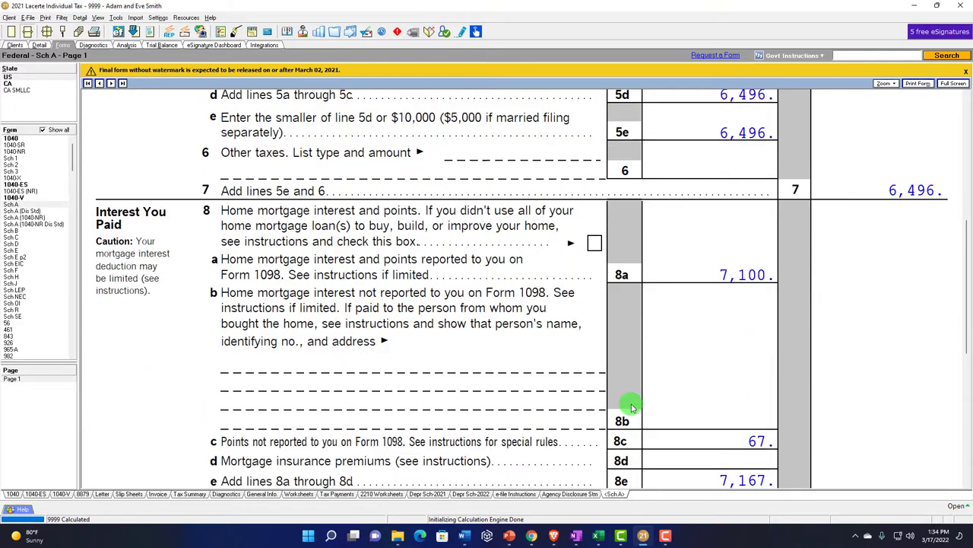
pyautogui.scroll(-4, 632, 407)
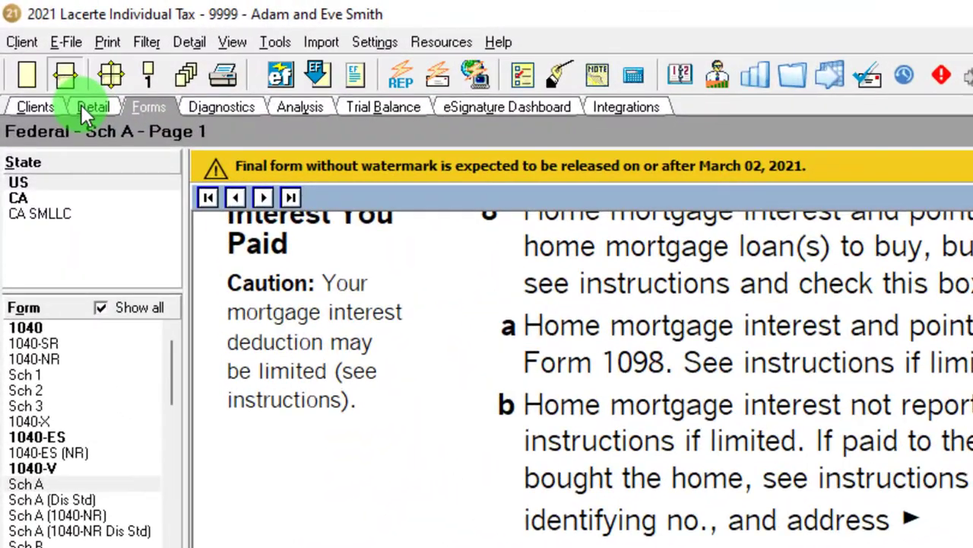
# - Set the wages back to 100,000 in the Wages, Salaries, Tips input
pyautogui.click(39, 45)
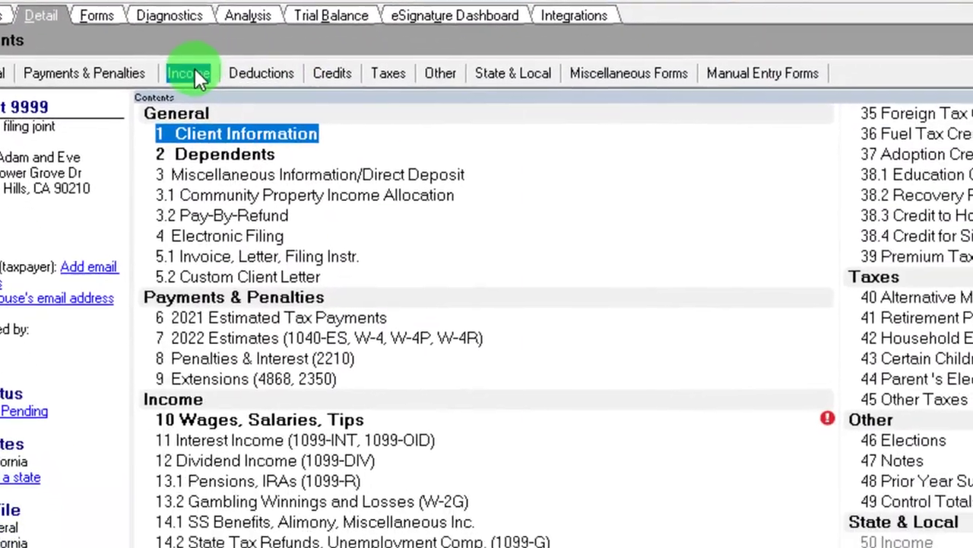
pyautogui.click(244, 150)
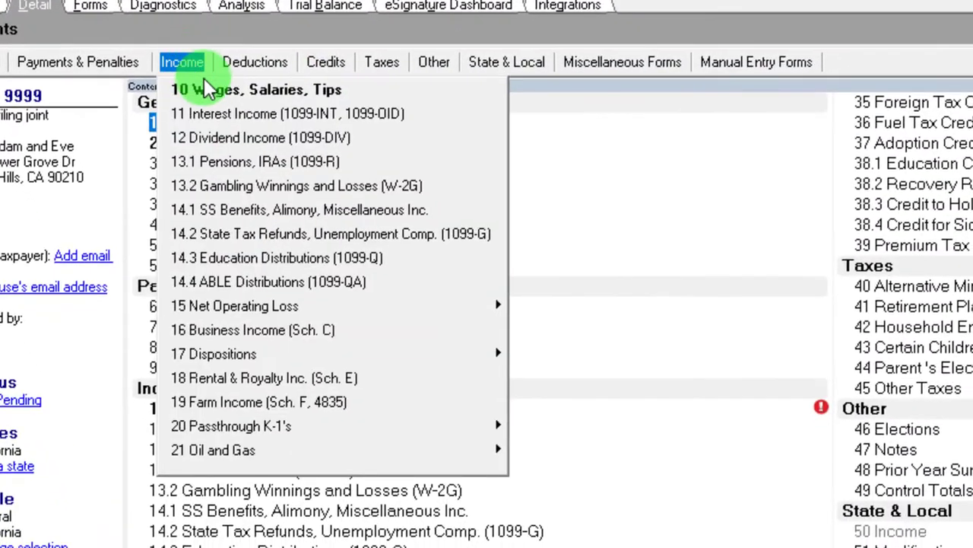
pyautogui.click(257, 166)
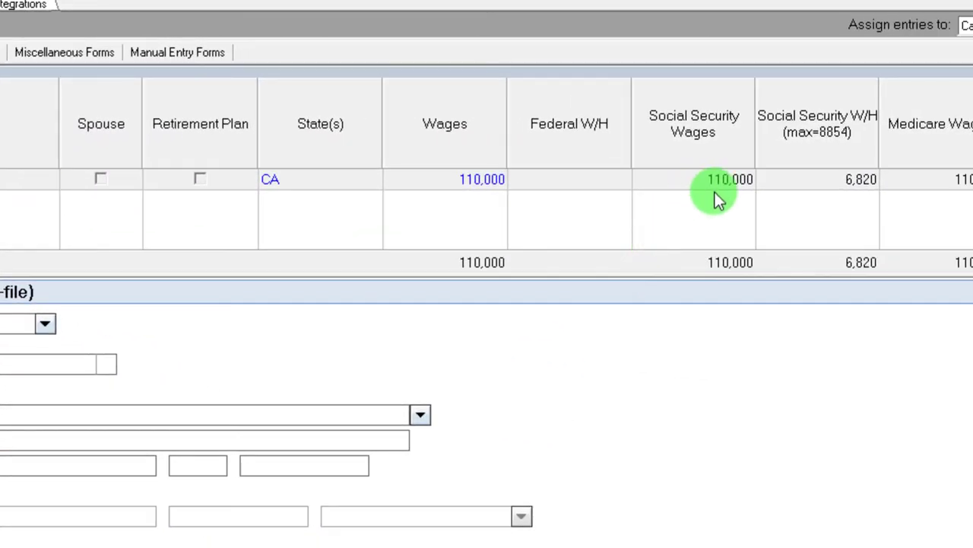
pyautogui.write('11')
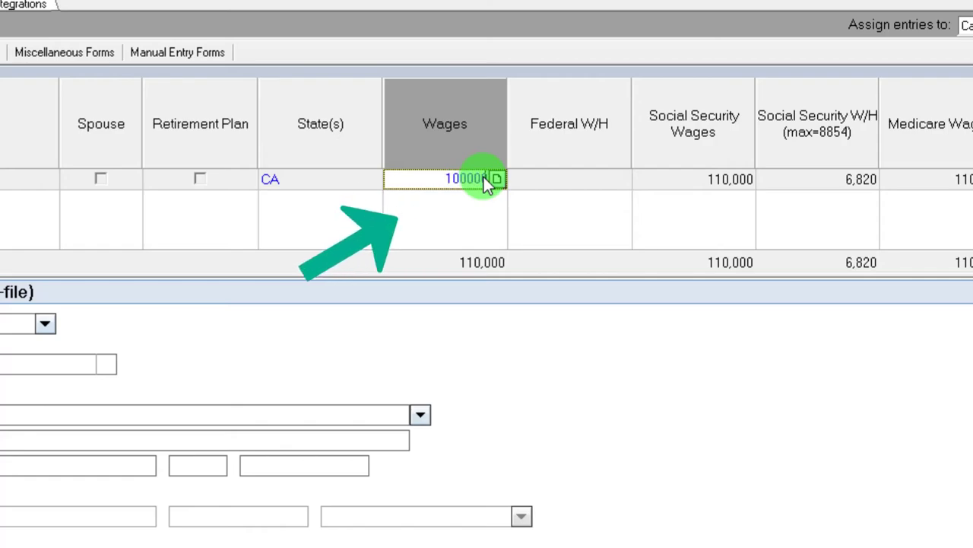
pyautogui.press('Tab')
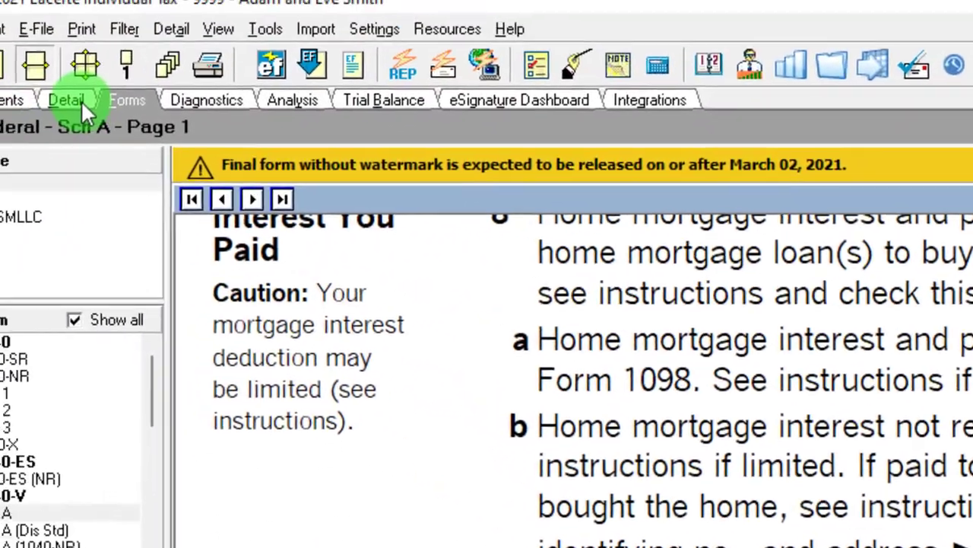
# - Set the filing status in the client information back to Single
pyautogui.click(80, 103)
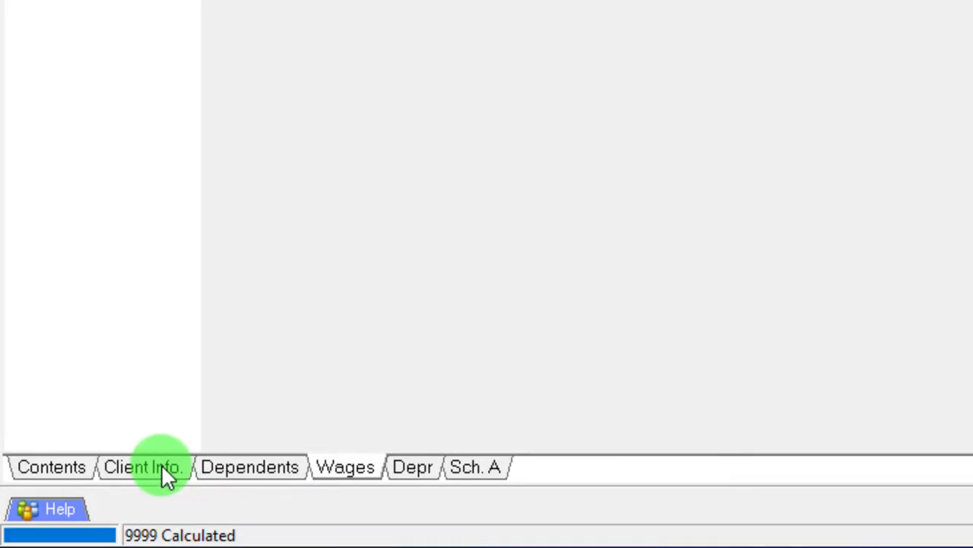
pyautogui.click(162, 467)
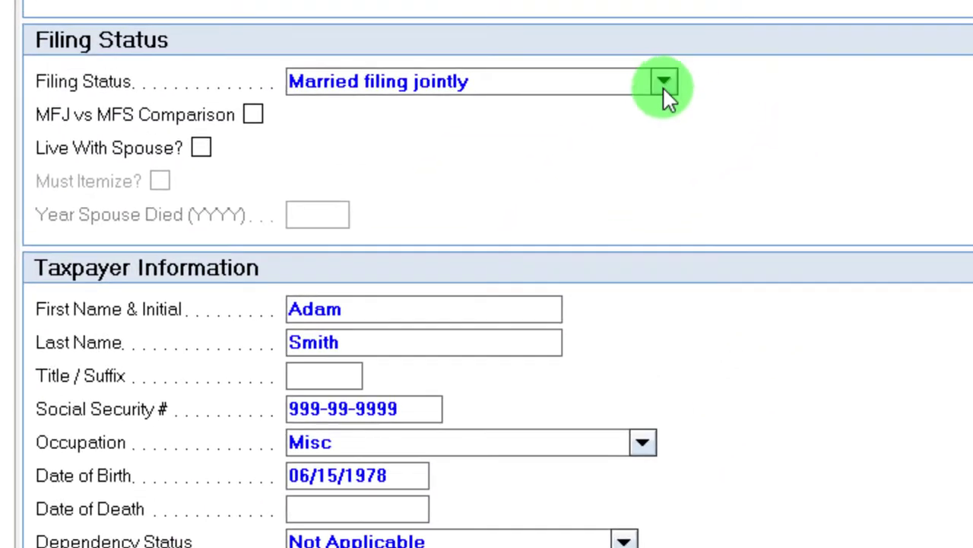
pyautogui.click(663, 85)
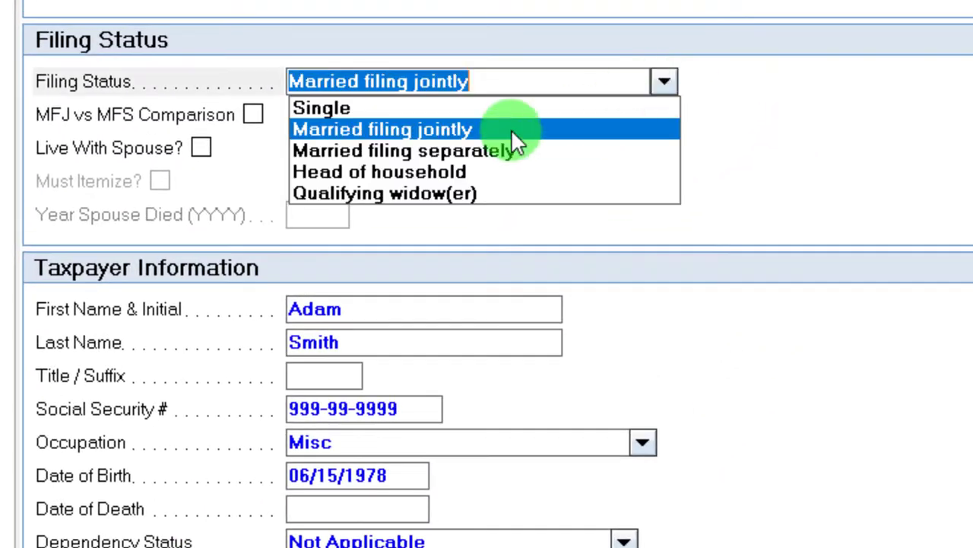
pyautogui.click(365, 102)
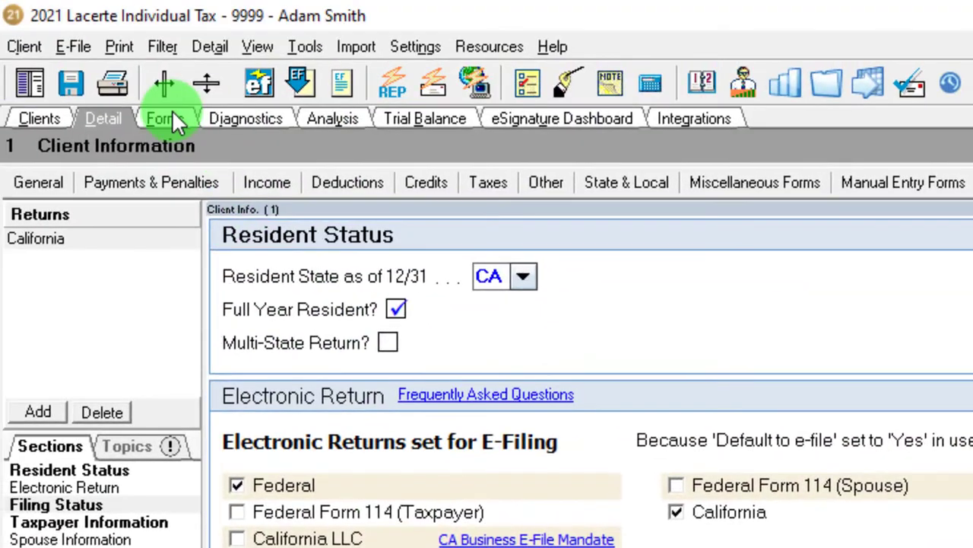
# - Return to the forms, limit the form list to the forms in use and open Schedule A
pyautogui.click(169, 117)
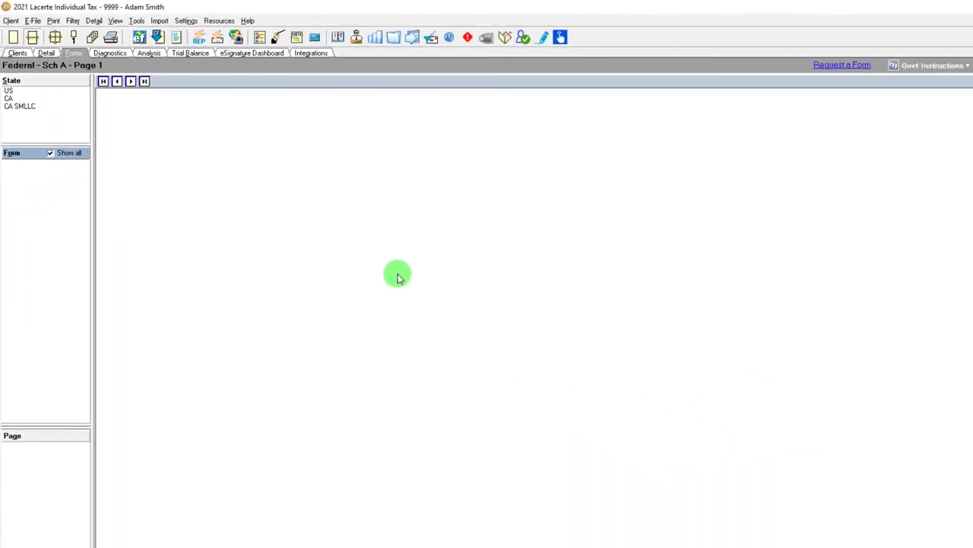
pyautogui.click(25, 331)
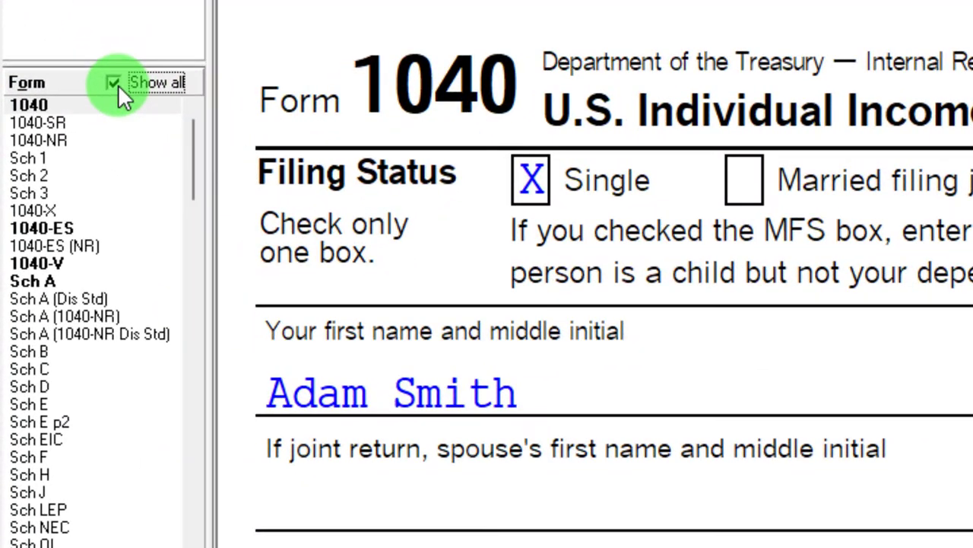
pyautogui.click(101, 99)
pyautogui.click(54, 162)
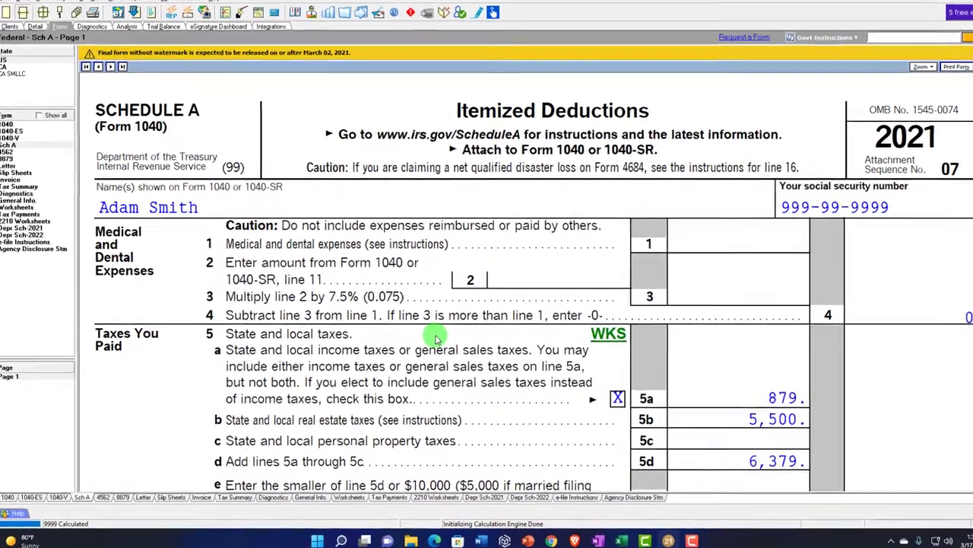
# - Enter 1,000 as federal investment interest in the itemized deductions and clear the qualified mortgage insurance premiums
pyautogui.doubleClick(434, 337)
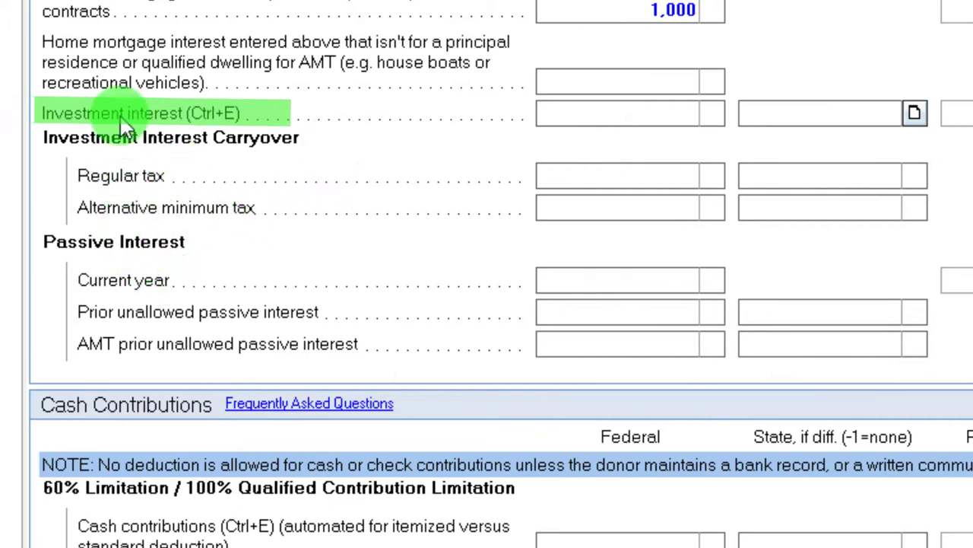
pyautogui.click(590, 109)
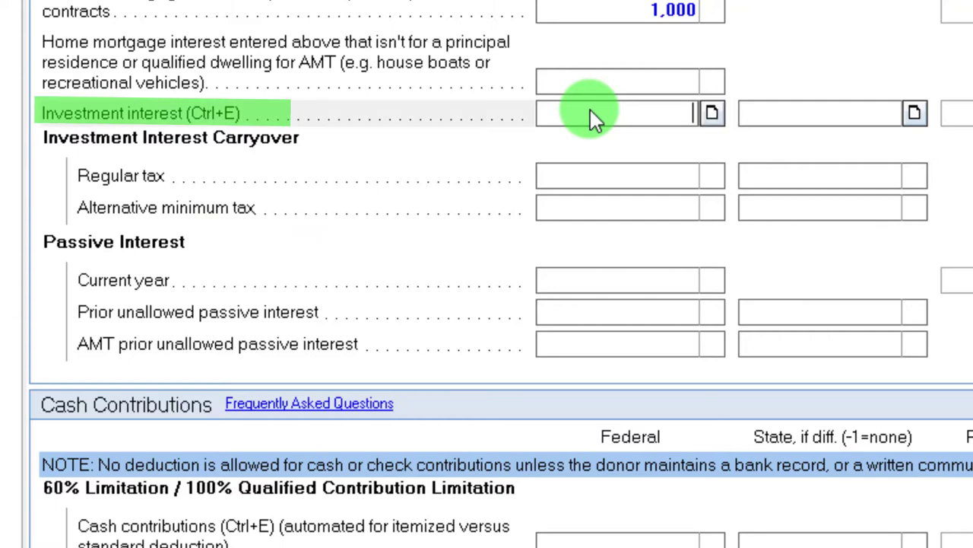
pyautogui.write('1000')
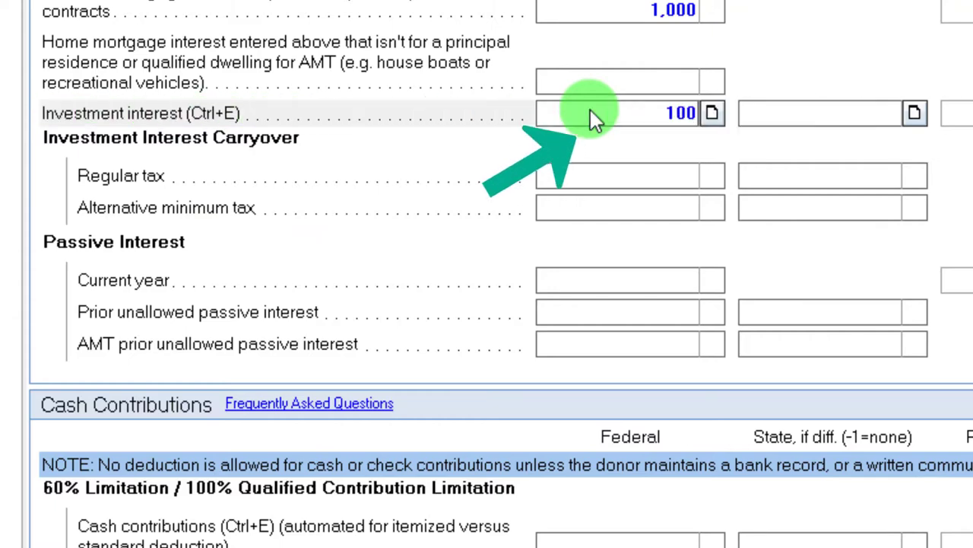
pyautogui.click(617, 11)
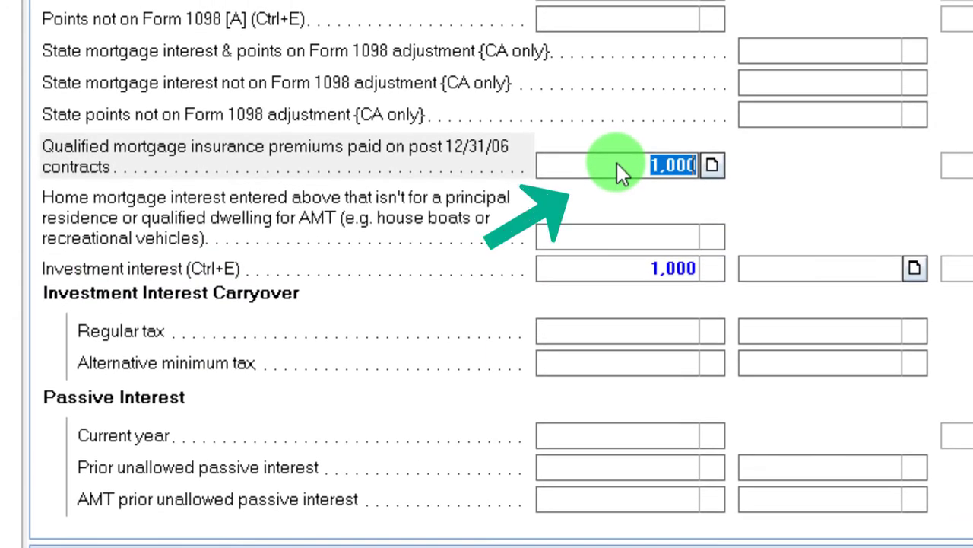
pyautogui.press('Delete')
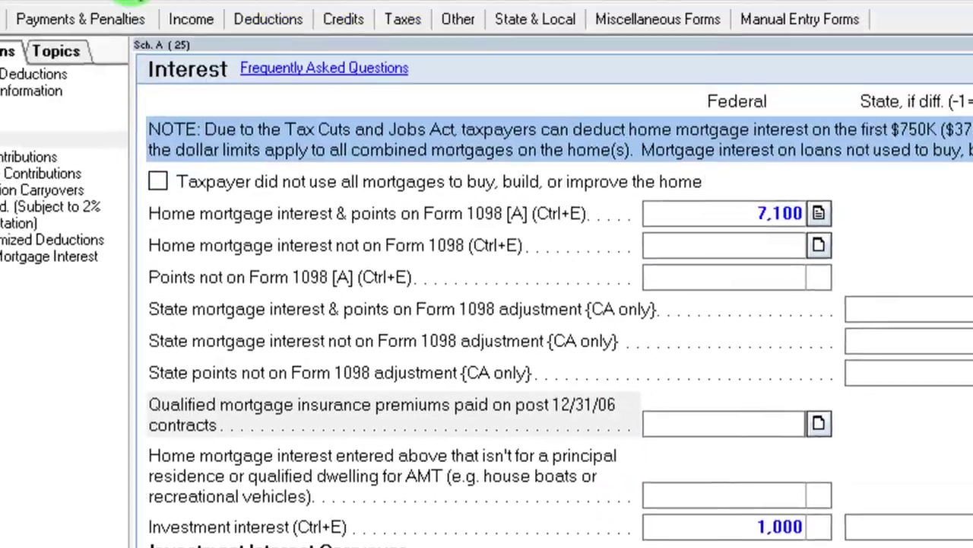
# - Check the mortgage insurance and investment interest lines in the Interest You Paid part of Schedule A
pyautogui.click(165, 114)
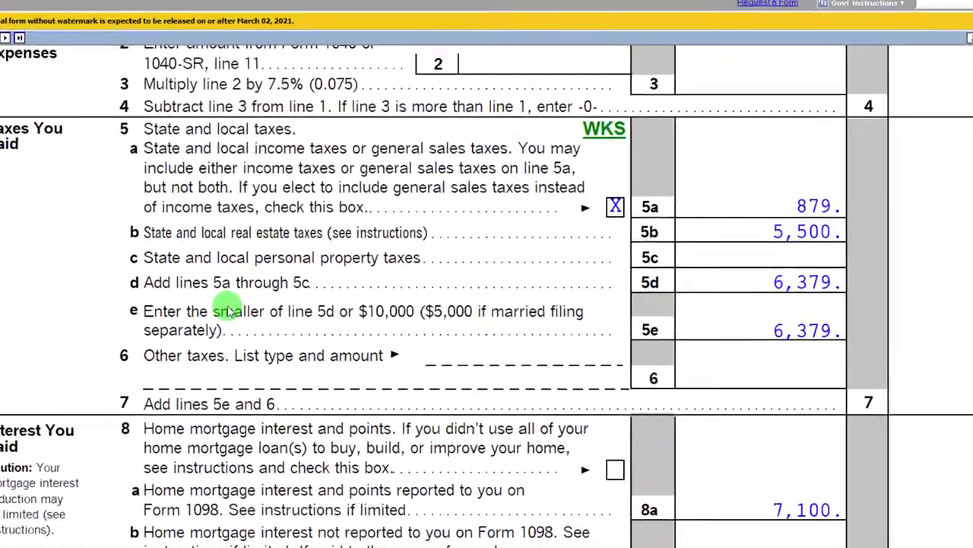
pyautogui.scroll(-5, 157, 304)
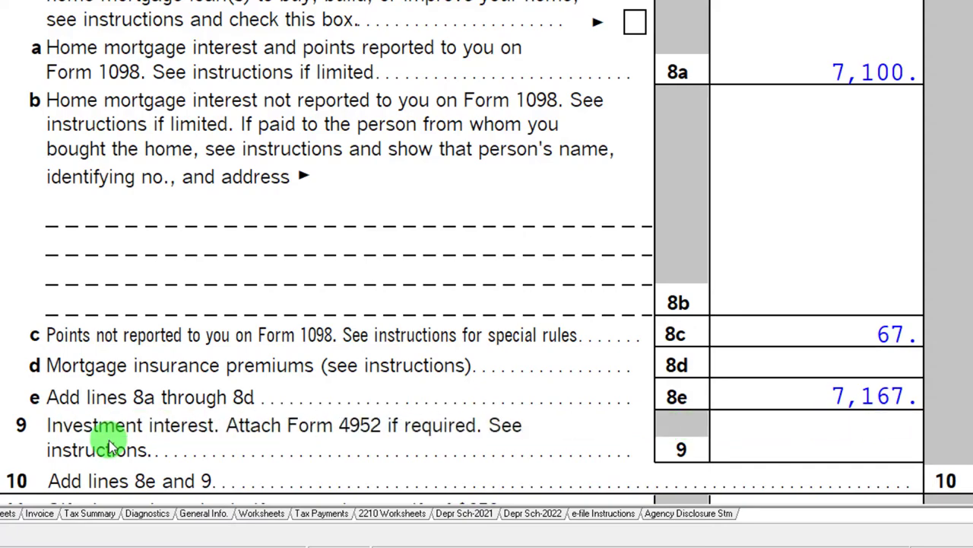
pyautogui.scroll(-2, 109, 446)
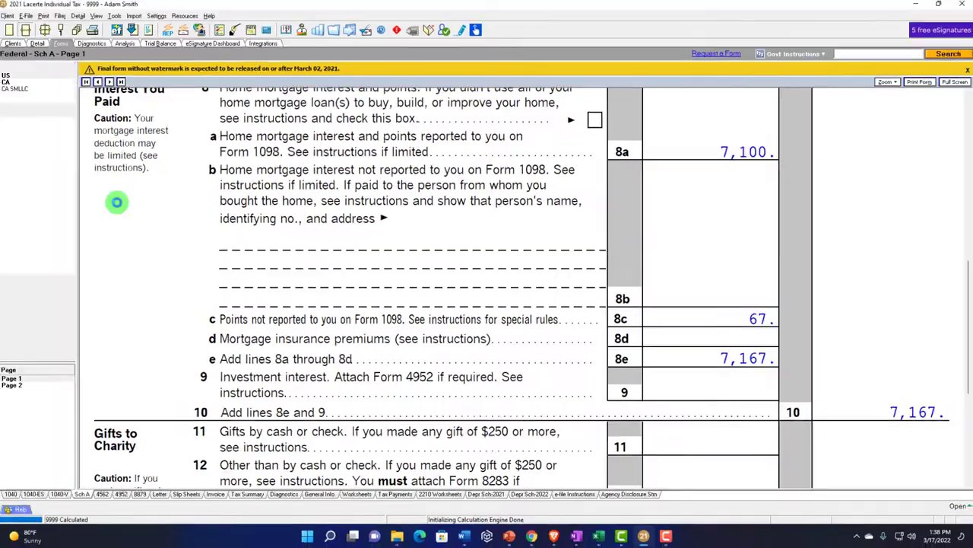
# - Open Form 4952 and examine its net investment income and investment interest expense deduction lines
pyautogui.hotkey('ctrl', 'pagedown')
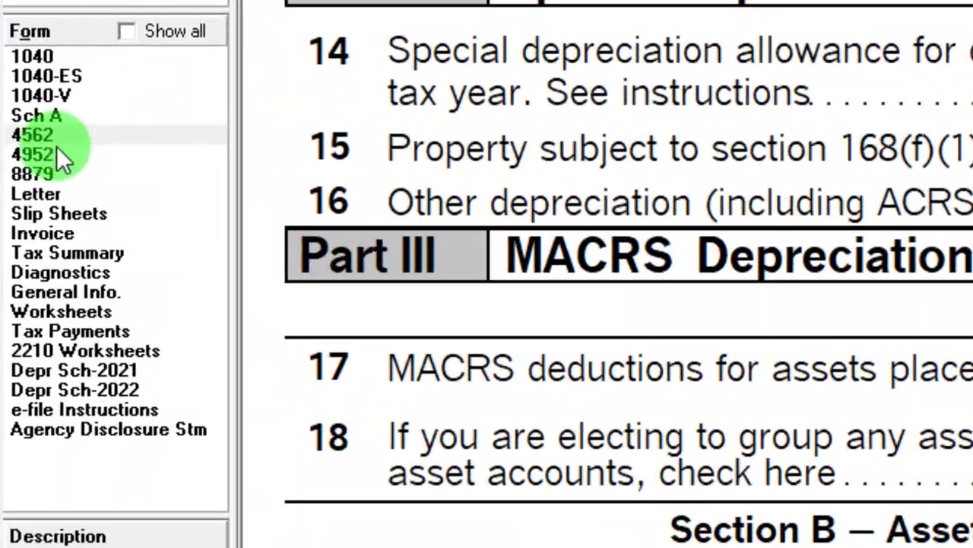
pyautogui.click(19, 154)
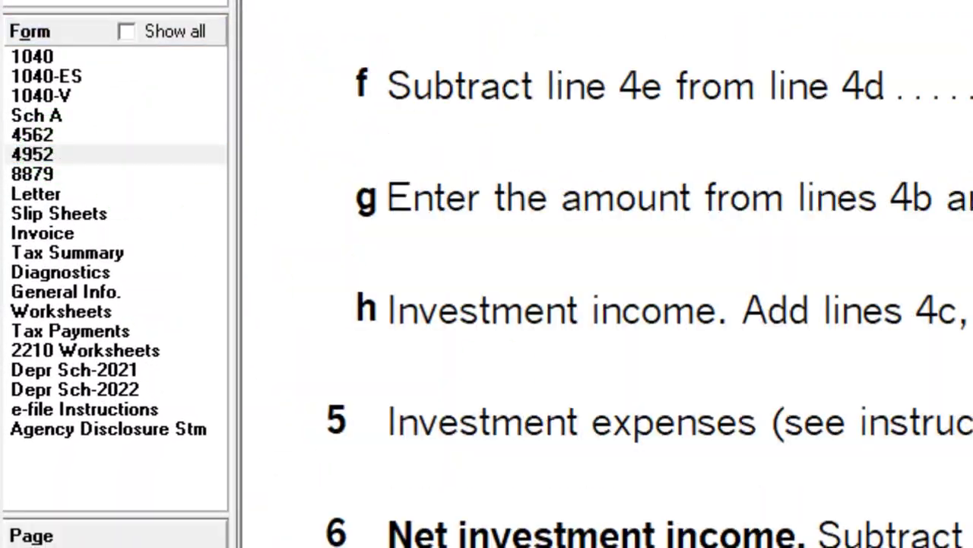
pyautogui.scroll(3, 431, 343)
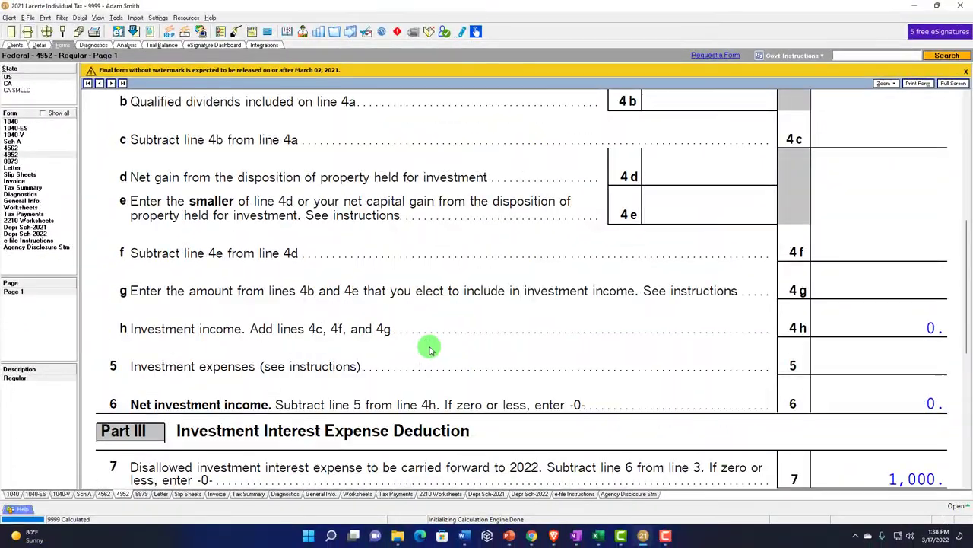
pyautogui.scroll(-3, 441, 346)
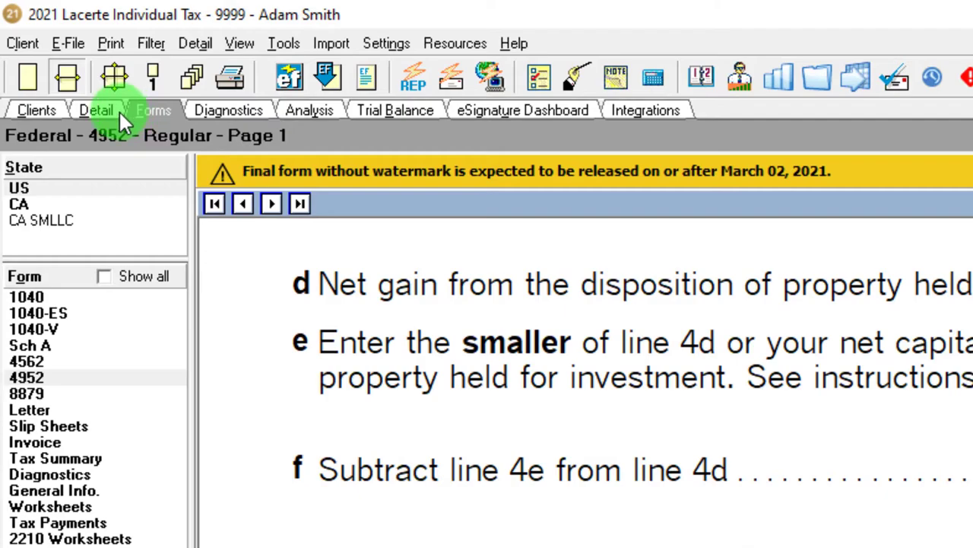
# - Add a dividend income entry for payer Div with 2,000 total ordinary dividends and 2,000 qualified dividends
pyautogui.click(120, 111)
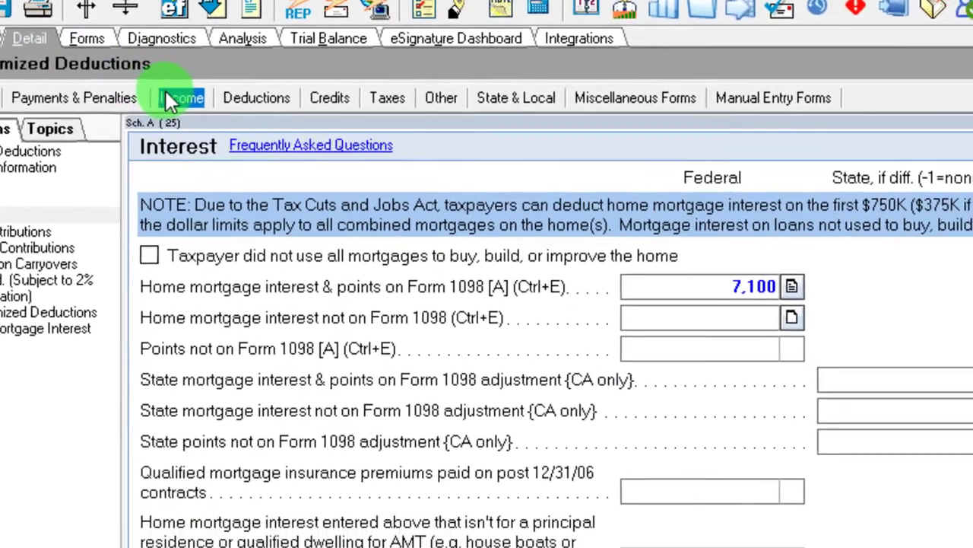
pyautogui.click(237, 170)
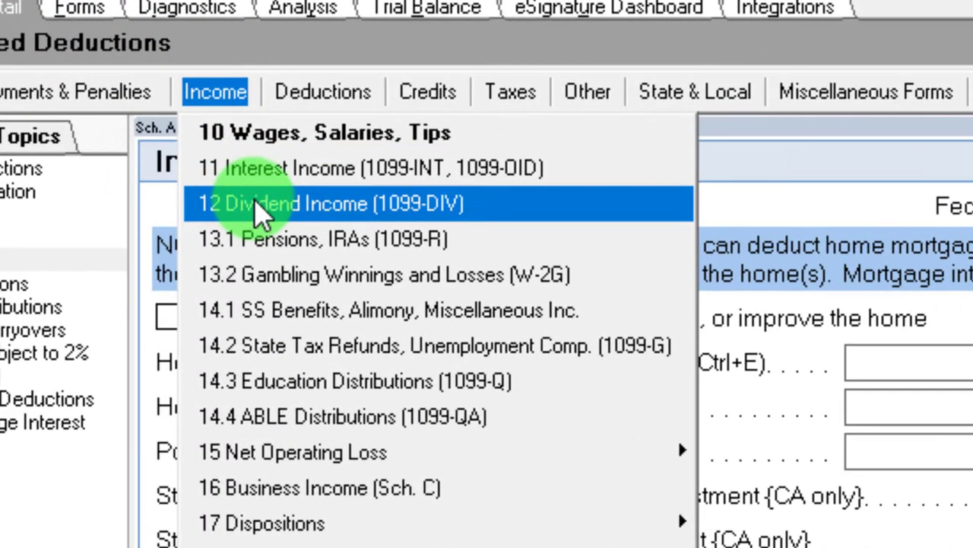
pyautogui.click(174, 141)
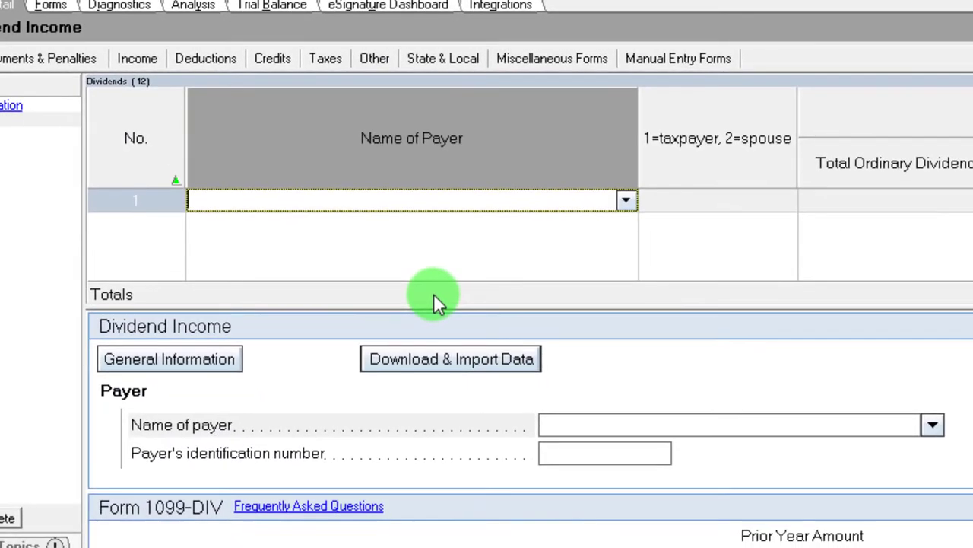
pyautogui.write('Div')
pyautogui.press('Tab')
pyautogui.press('Tab')
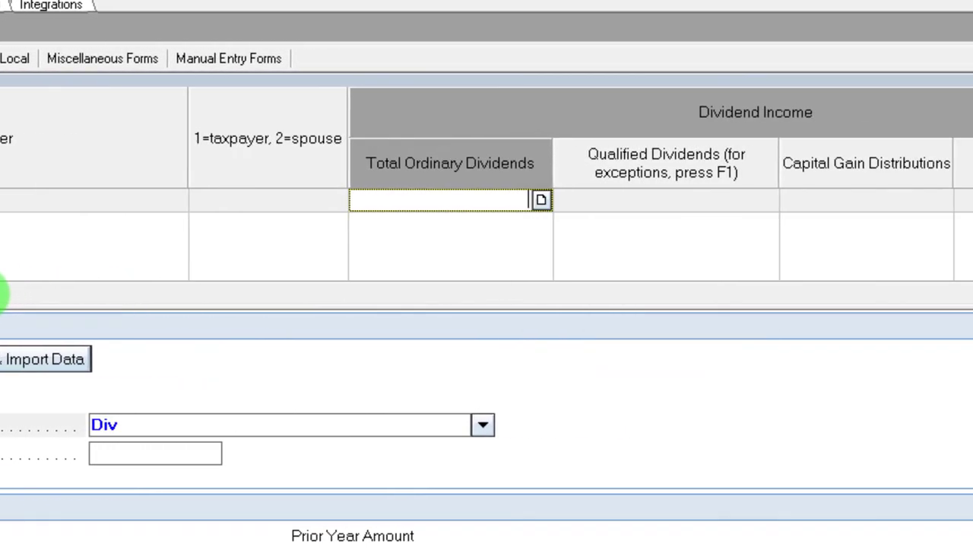
pyautogui.write('2000')
pyautogui.press('Tab')
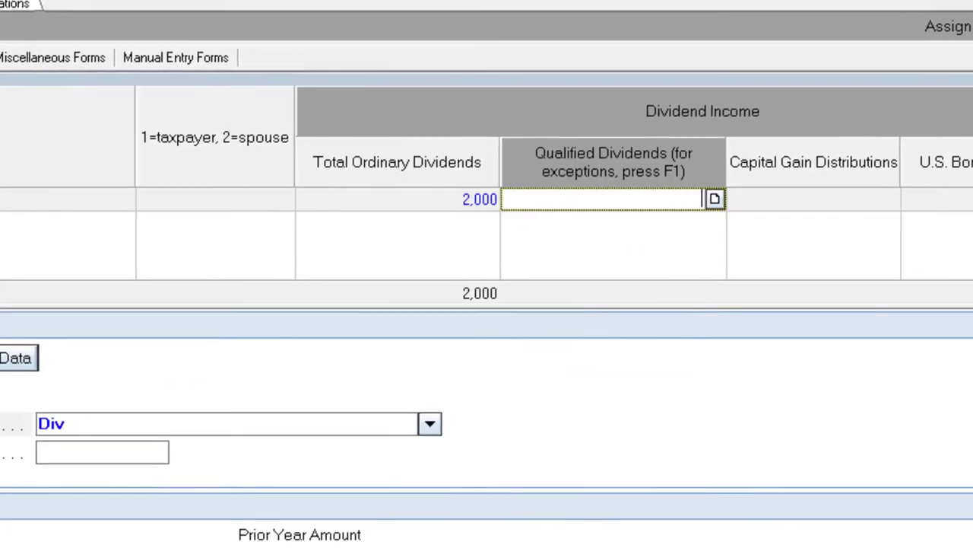
pyautogui.write('2000')
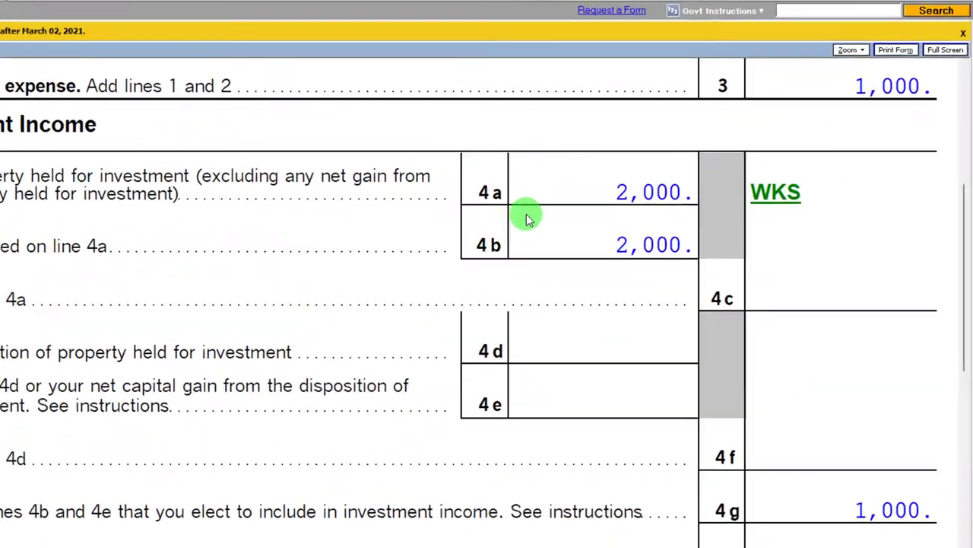
# - Check on Form 4952 how the dividends flow through the investment income lines to the investment interest deduction
pyautogui.click(669, 185)
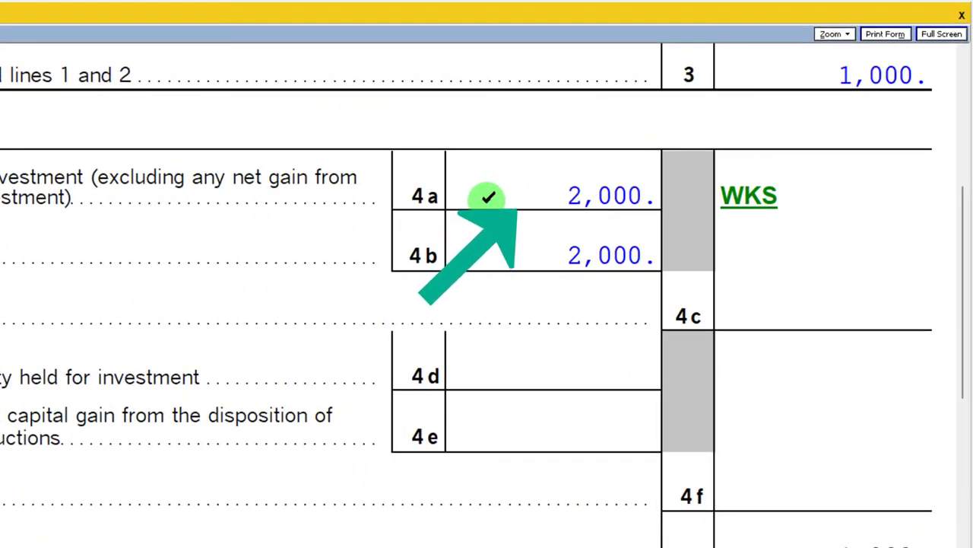
pyautogui.scroll(-3, 487, 225)
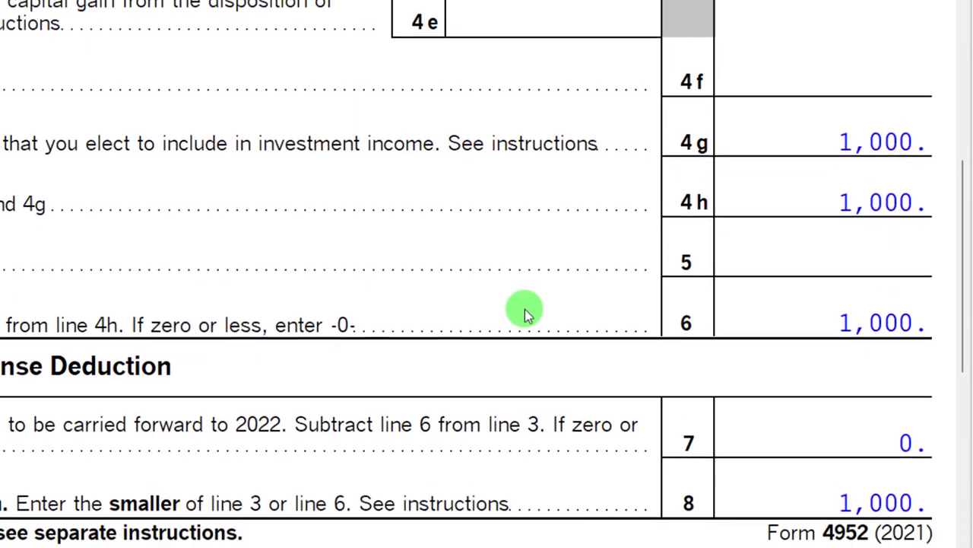
pyautogui.click(755, 484)
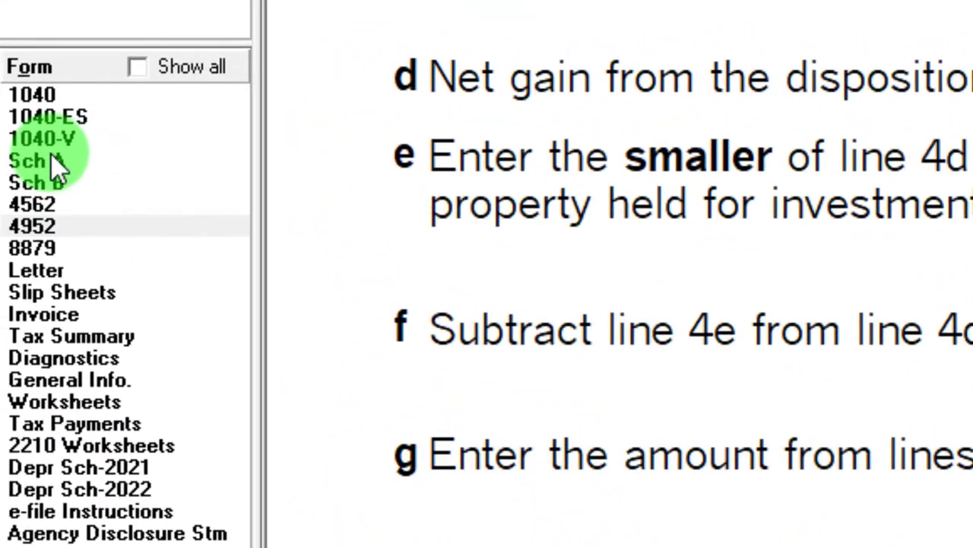
# - Open Schedule A and check the investment interest on line 9 and the interest and itemized deduction totals
pyautogui.click(39, 160)
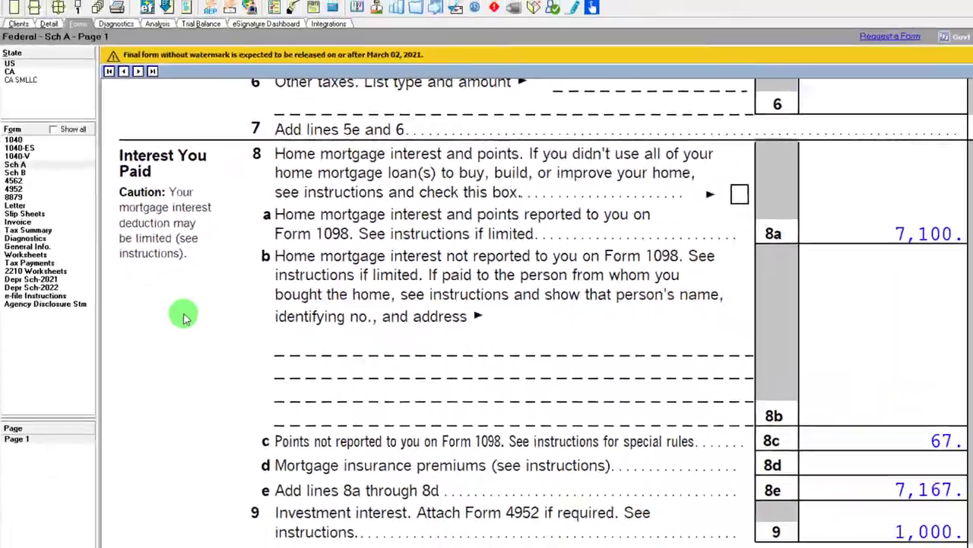
pyautogui.click(235, 304)
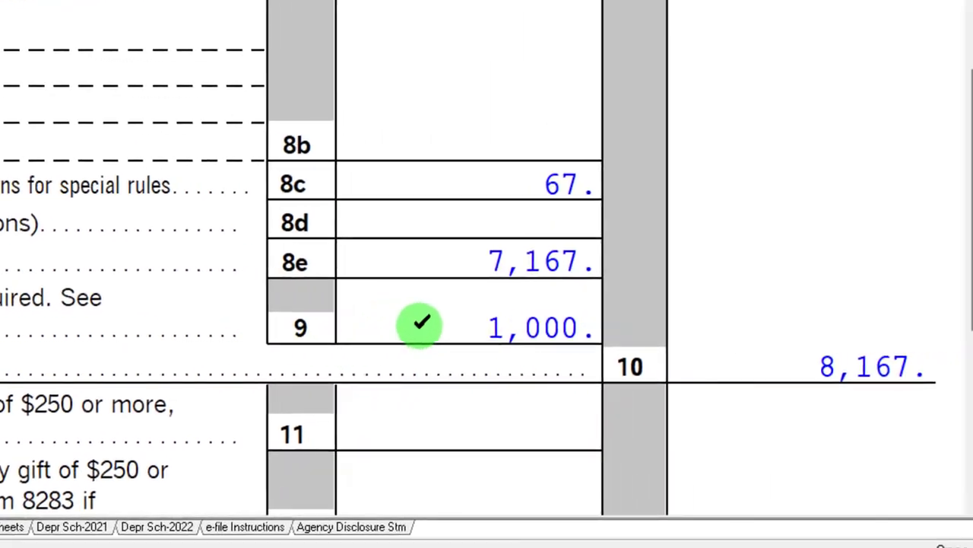
pyautogui.scroll(-5, 409, 324)
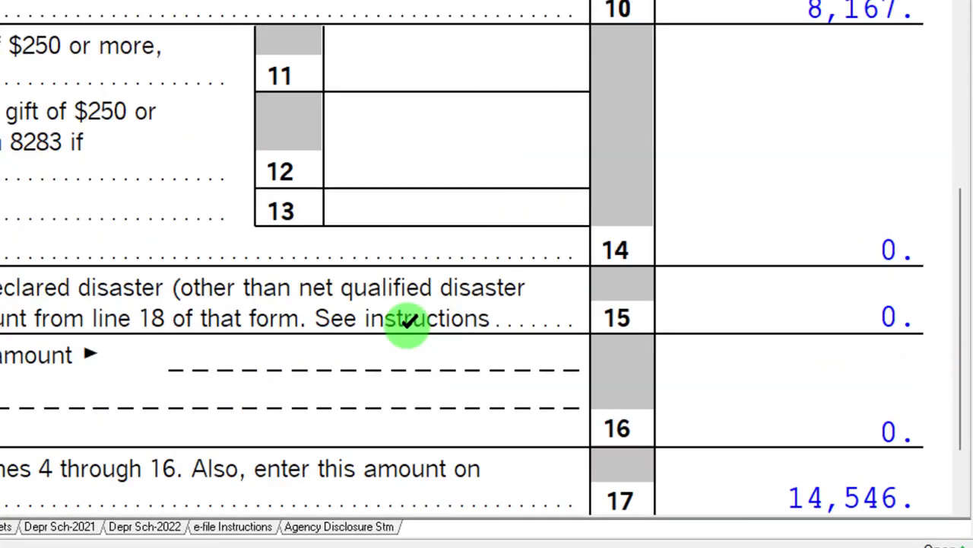